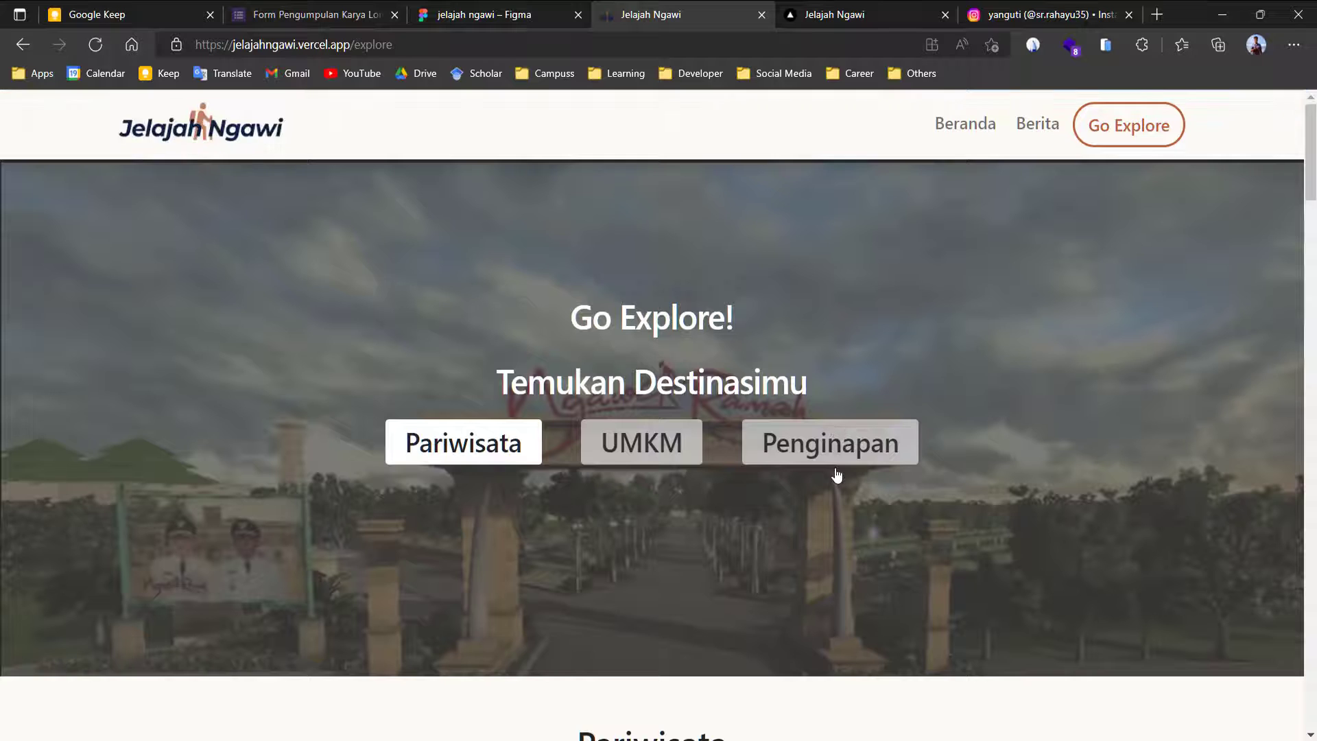
Look over the Pariwisata cards on the explore page, and load jelajahngawi.vercel.app/api/tourism in the same tab.
scroll(836, 475, down, 1)
scroll(836, 475, down, 6)
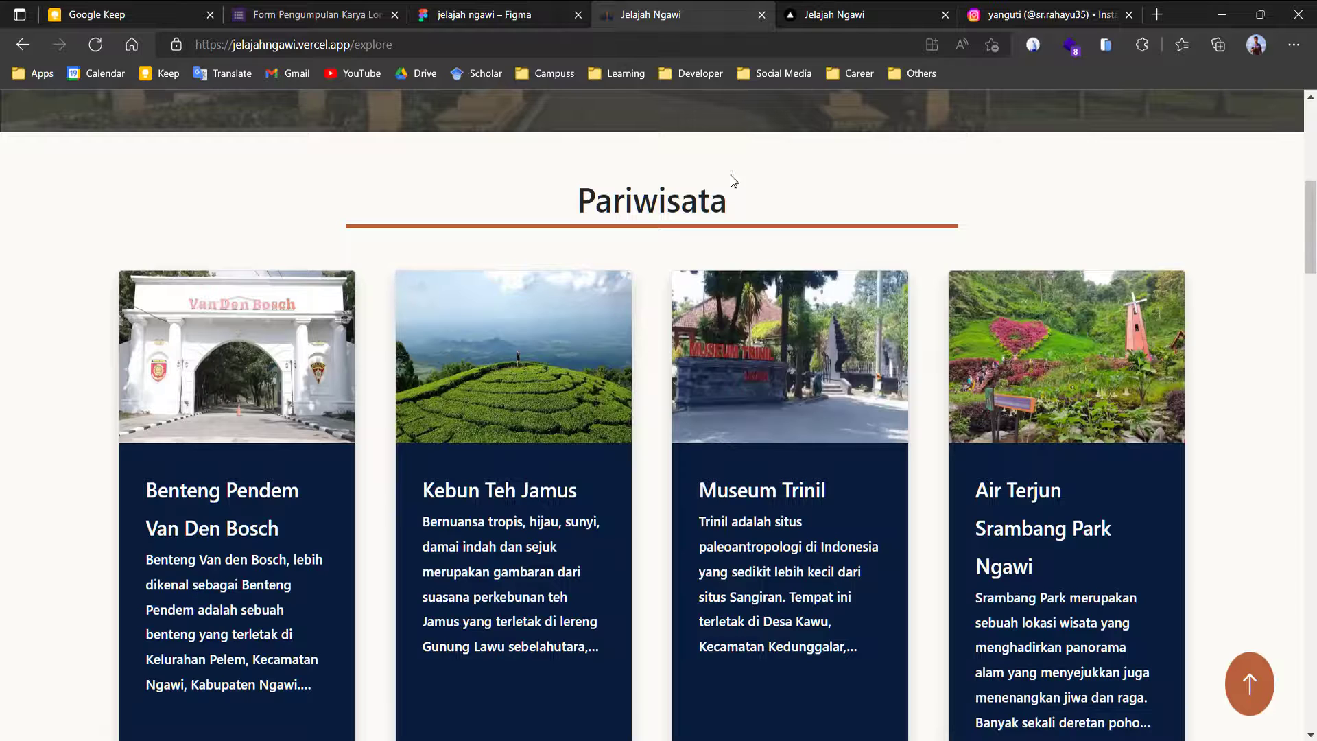
click(547, 38)
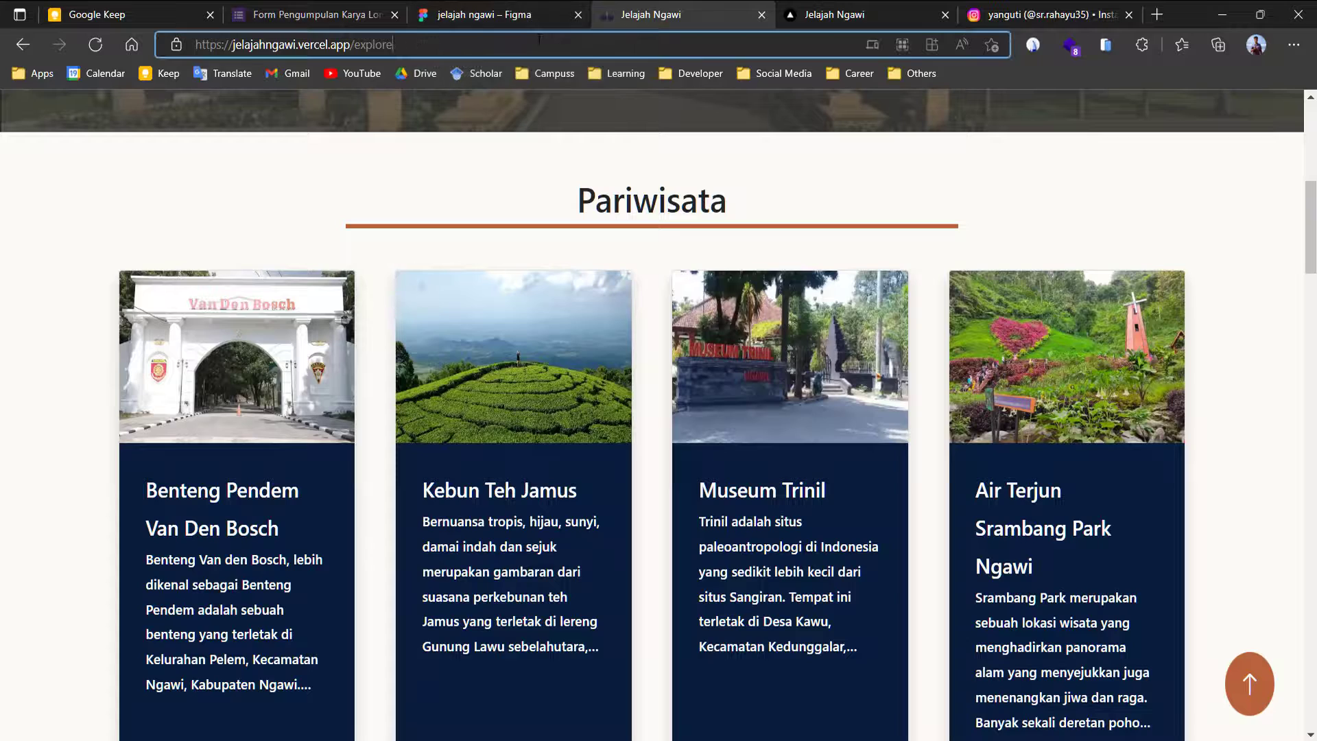
click(540, 39)
key(Down)
key(Return)
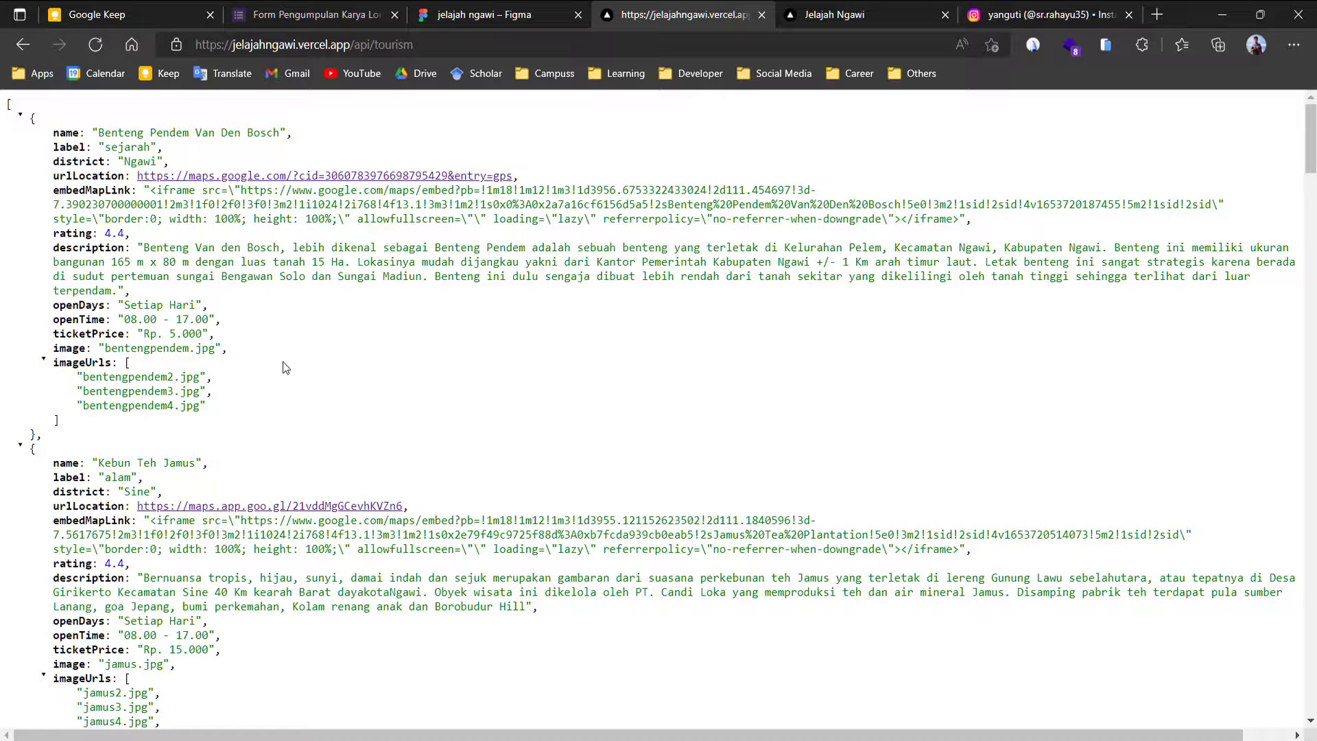
Examine the tourism API's JSON entries, including their descriptions, opening hours, ticket prices and image fields.
scroll(282, 361, down, 1)
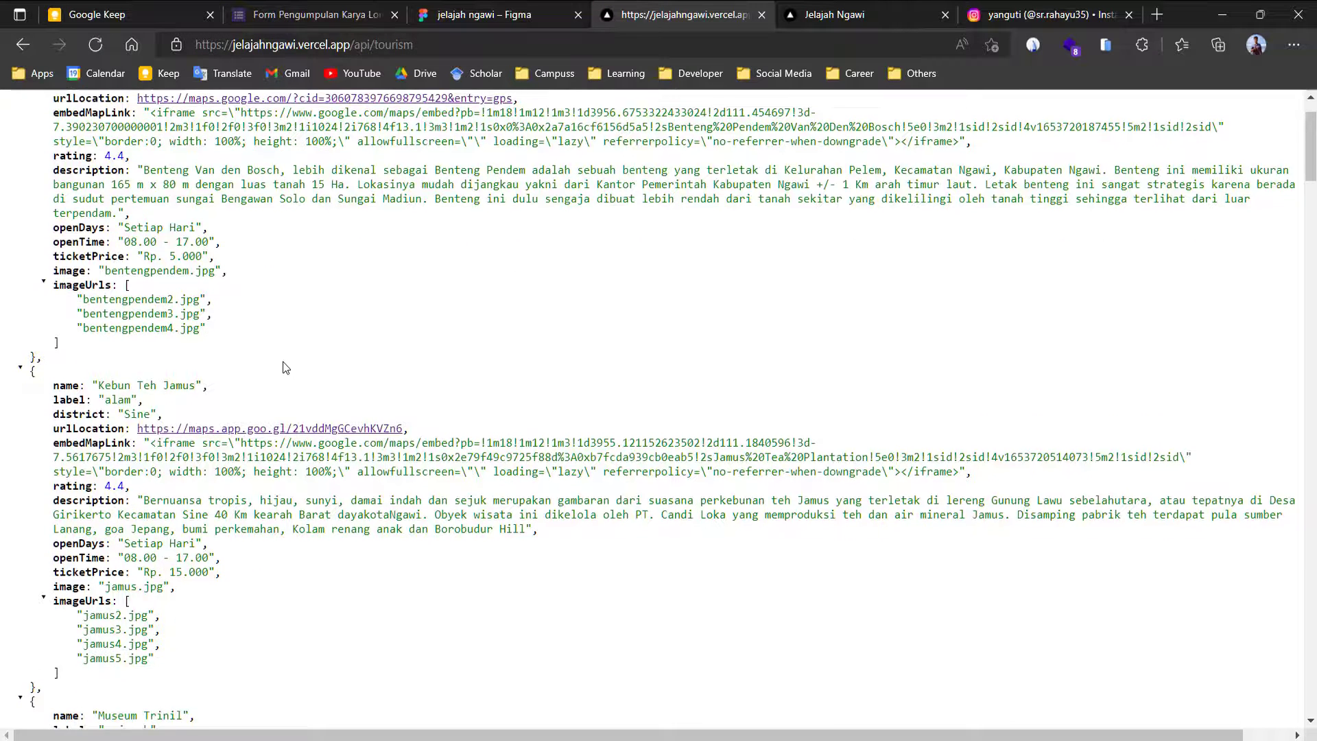
scroll(283, 362, up, 1)
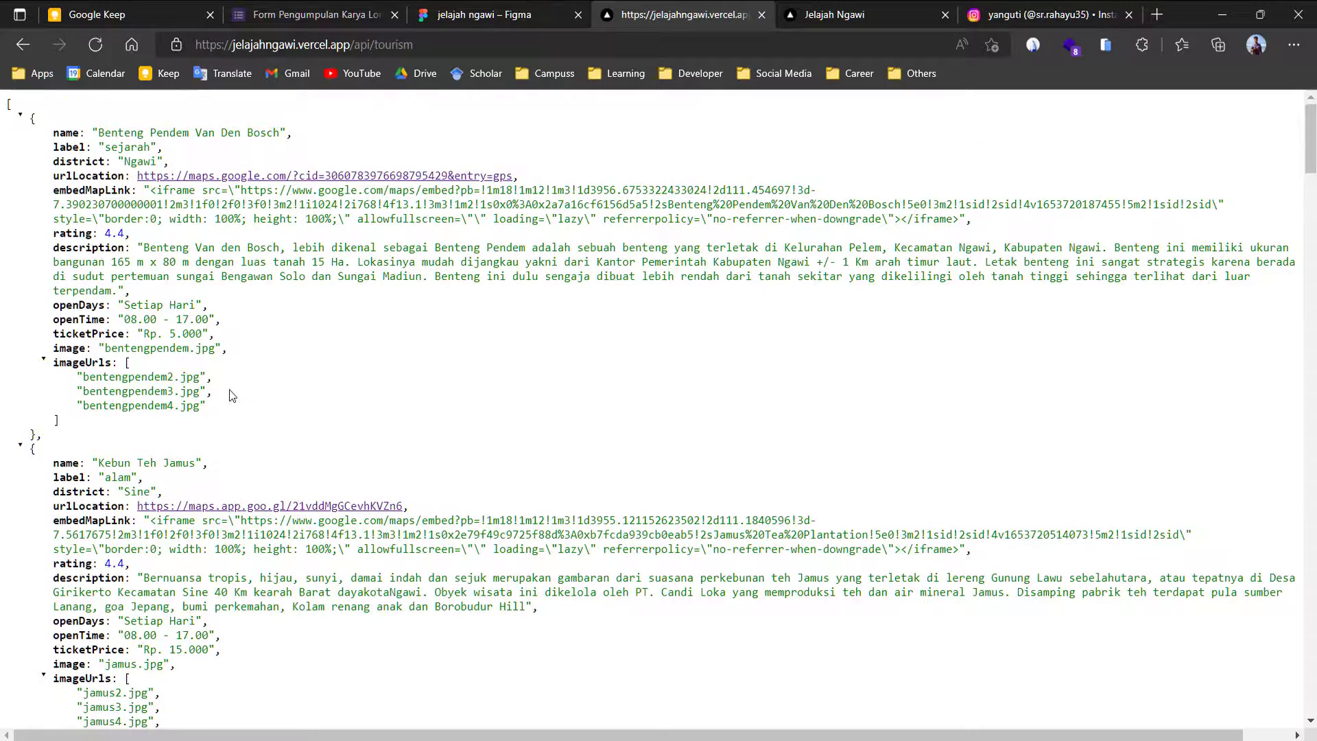
scroll(232, 396, down, 6)
click(782, 9)
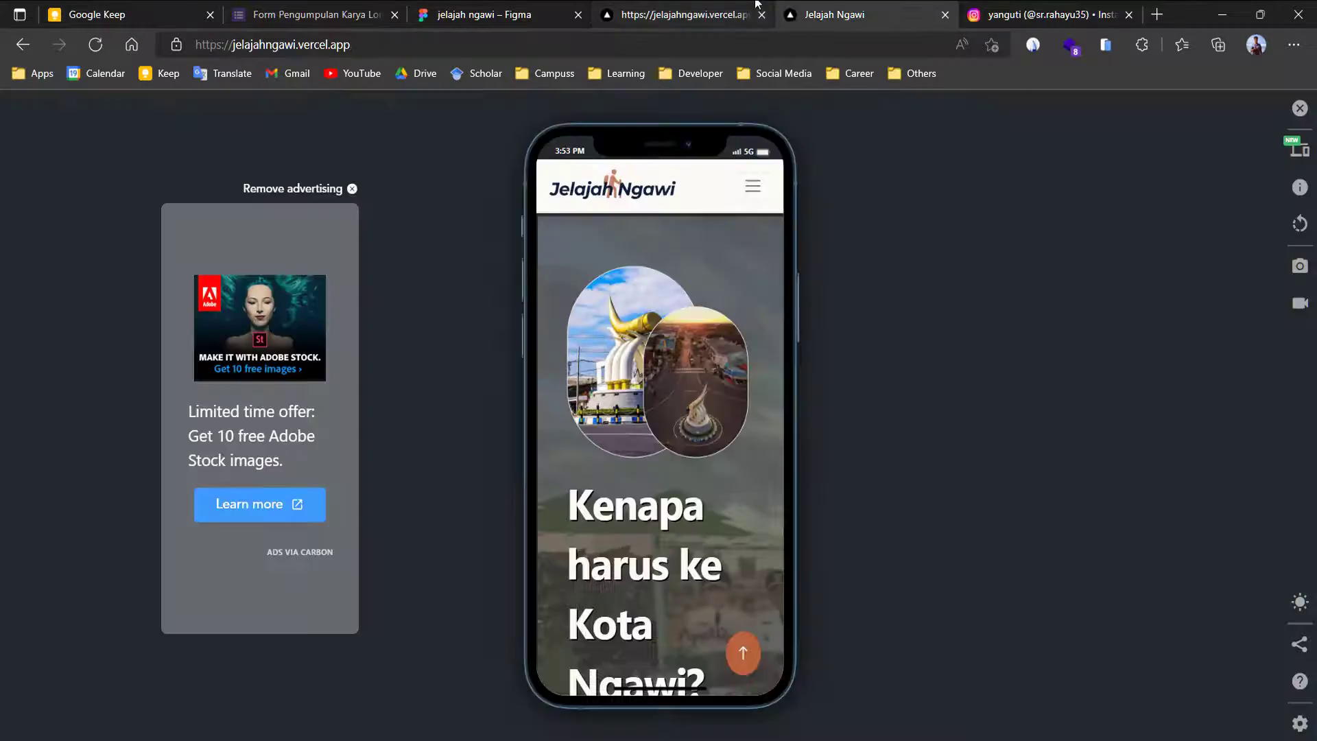
click(757, 5)
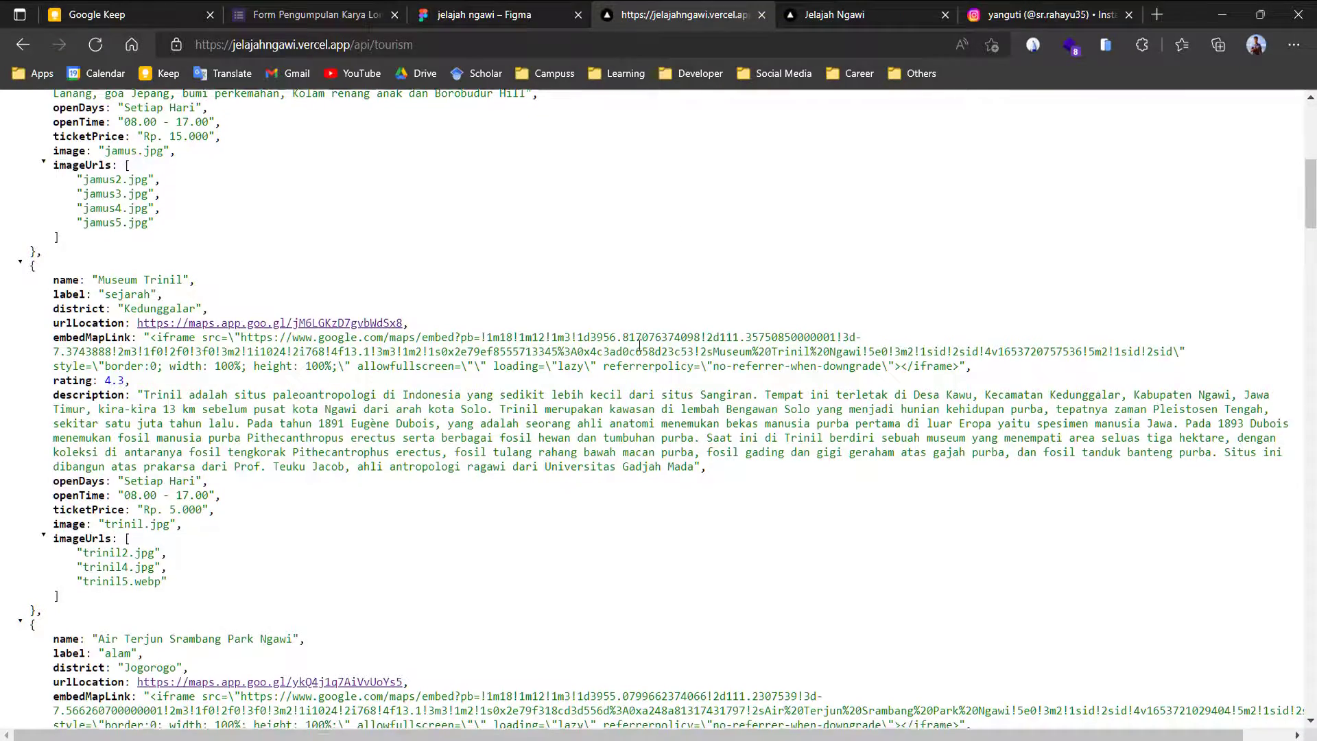
scroll(639, 345, down, 10)
scroll(639, 345, down, 6)
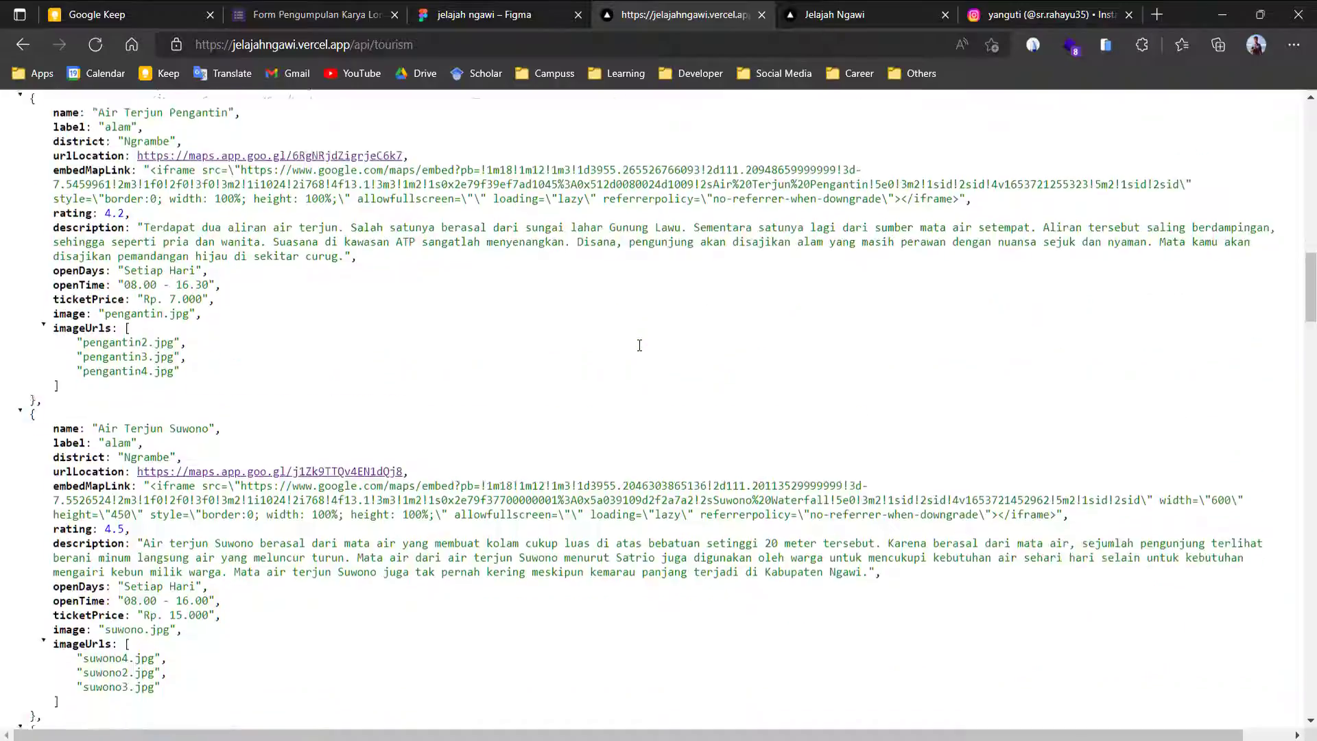
scroll(431, 346, up, 10)
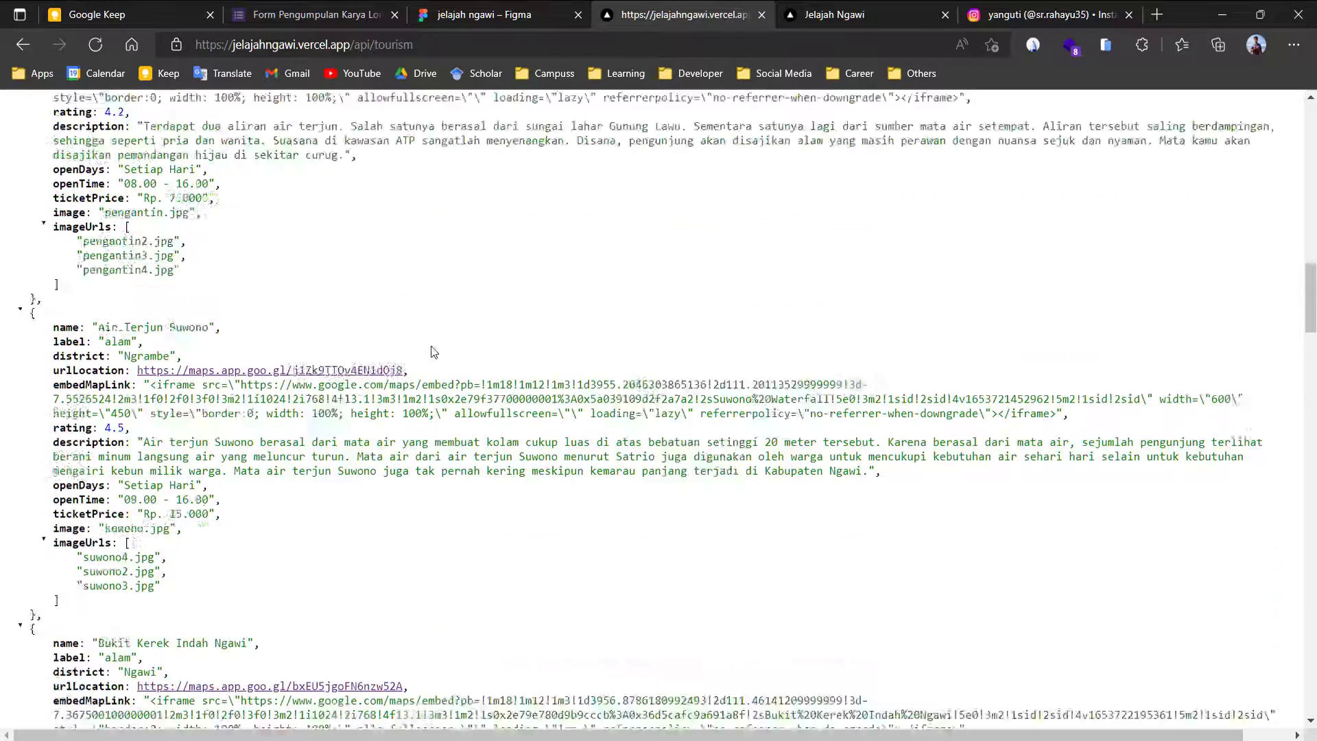
scroll(218, 320, up, 1)
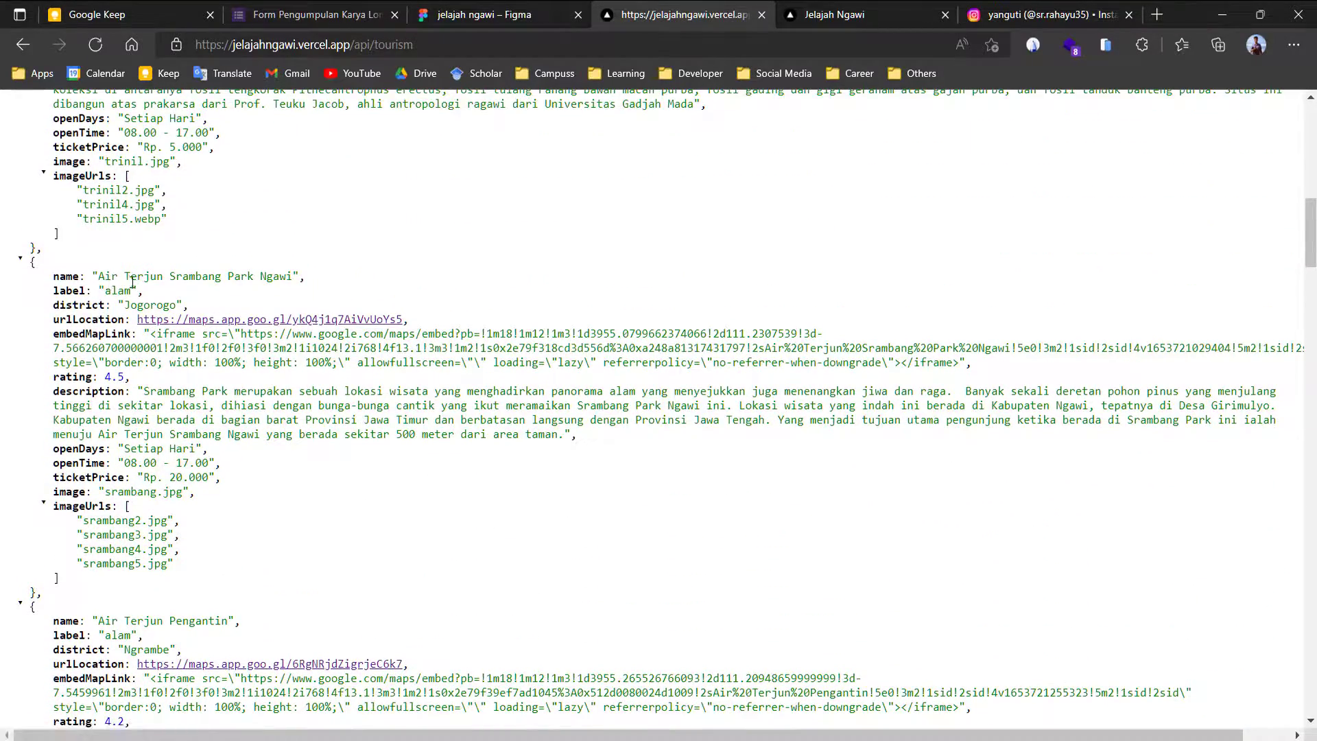
scroll(206, 278, up, 9)
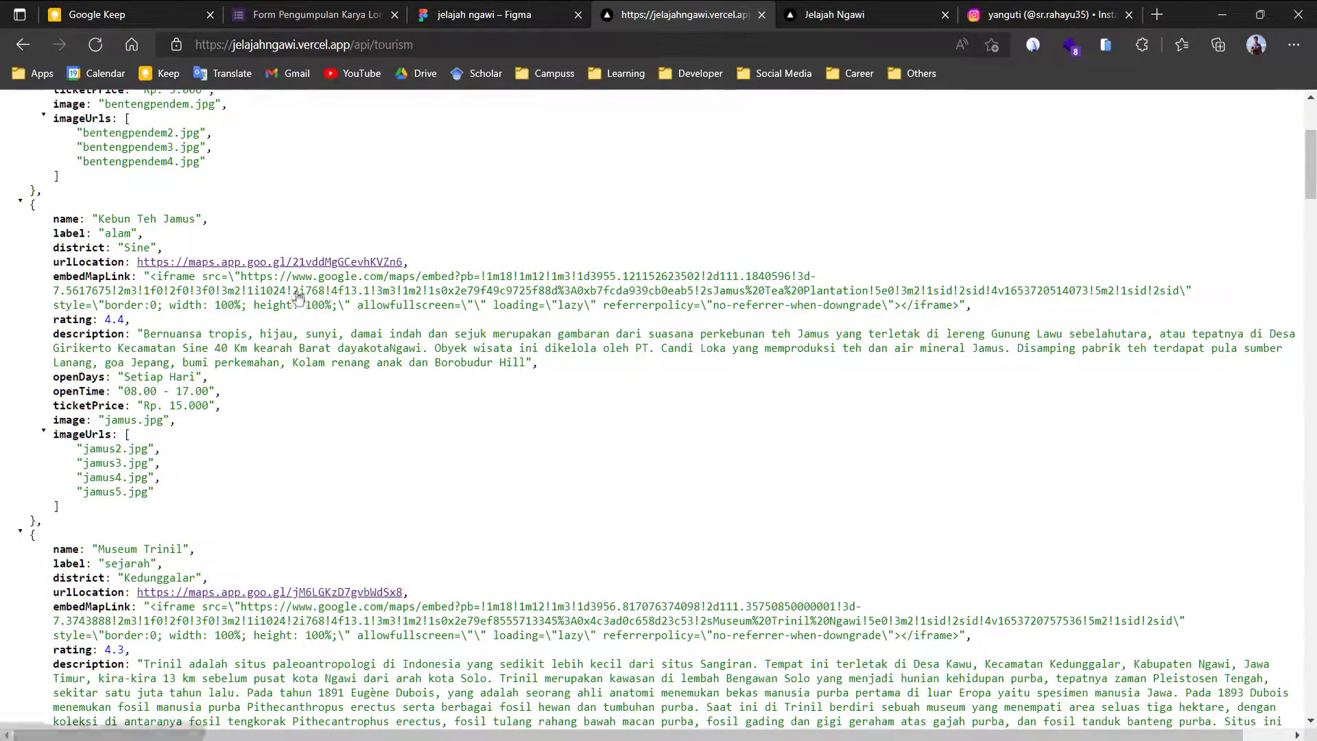
scroll(302, 296, up, 4)
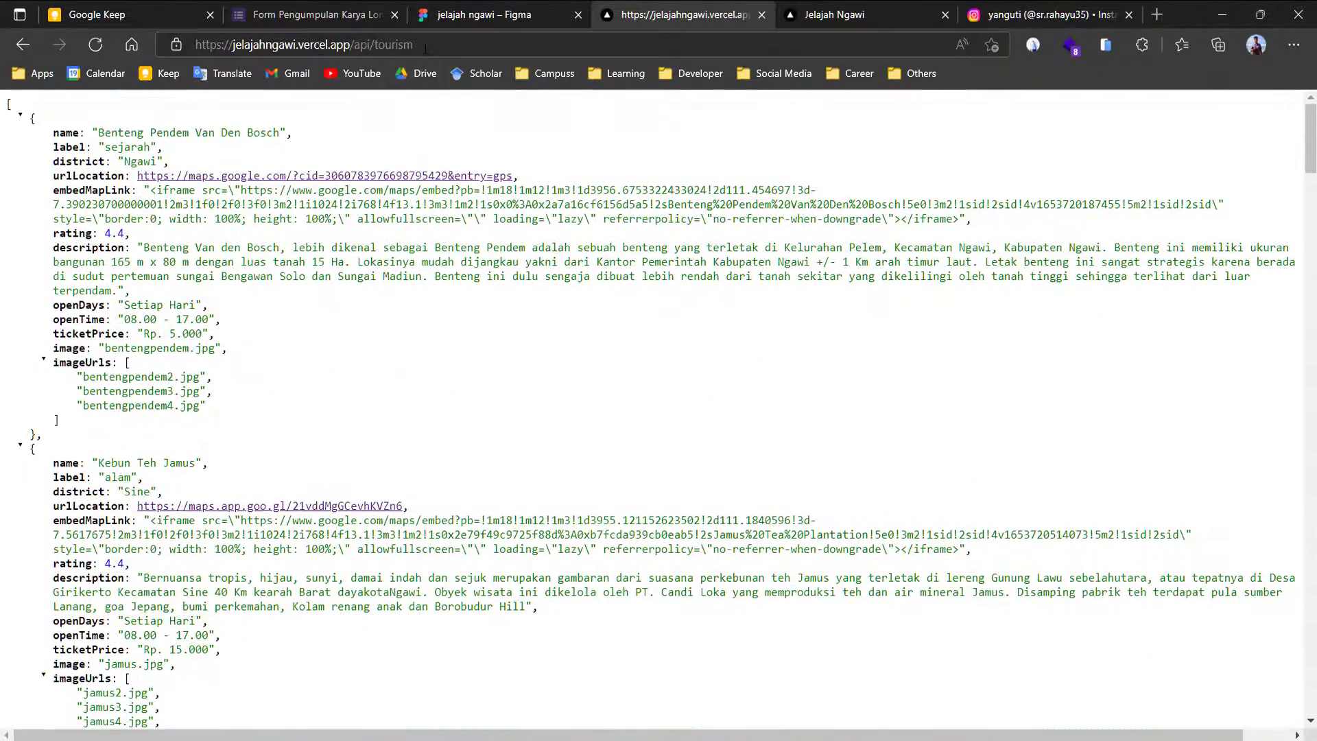
Load the api/umkm endpoint and look through the name, image and source fields of its entries.
double_click(376, 44)
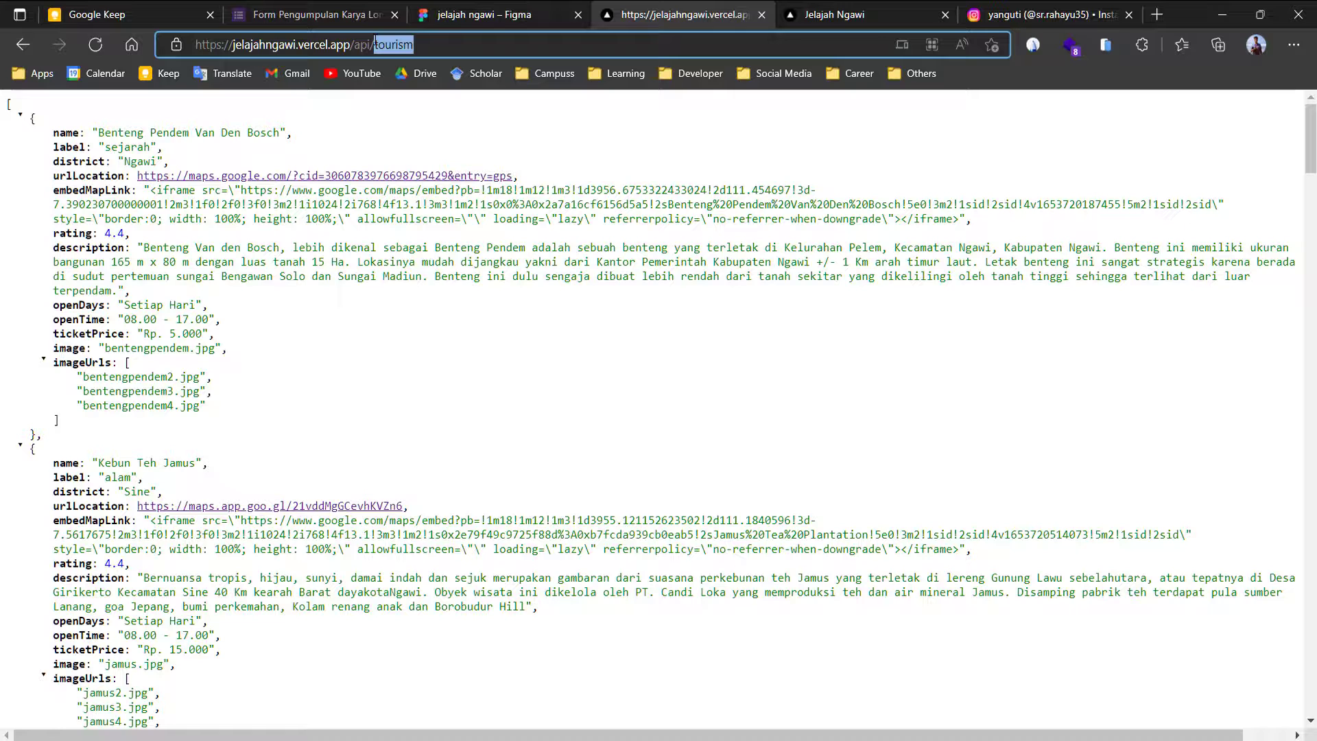
text(umkm)
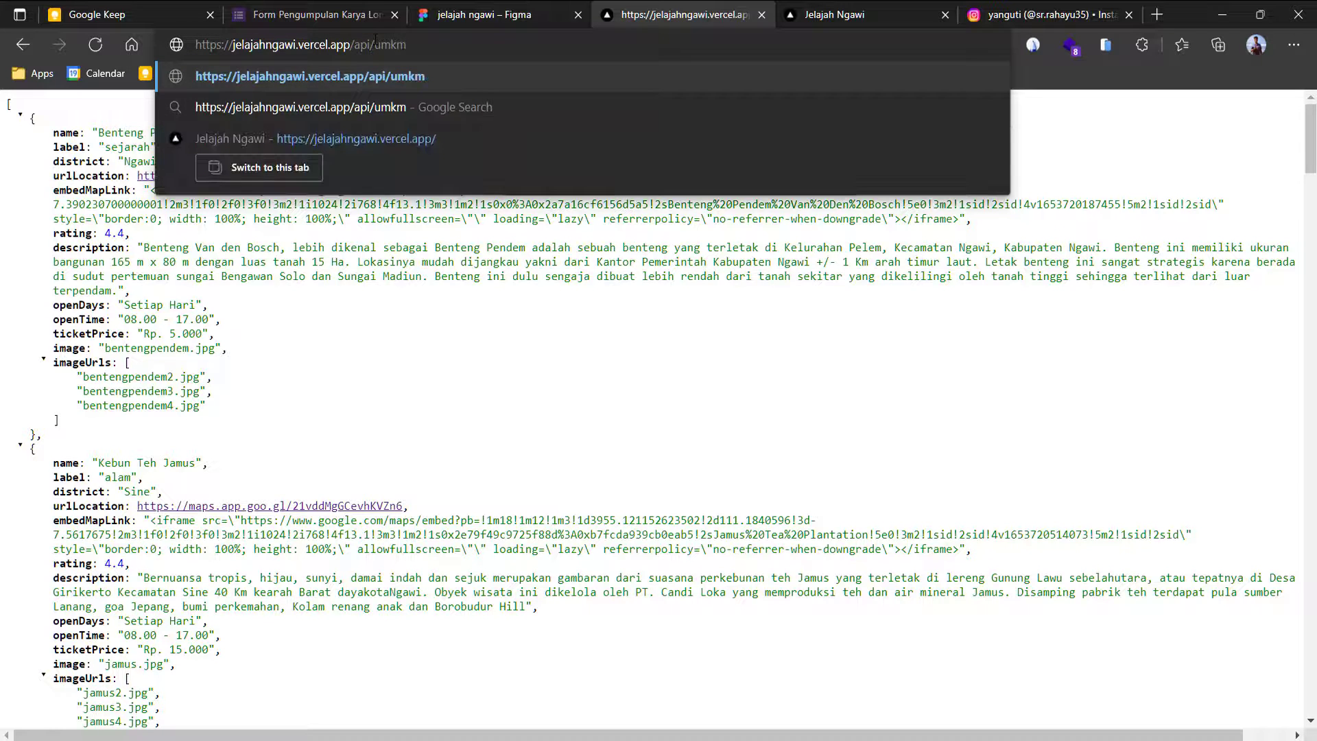
key(Return)
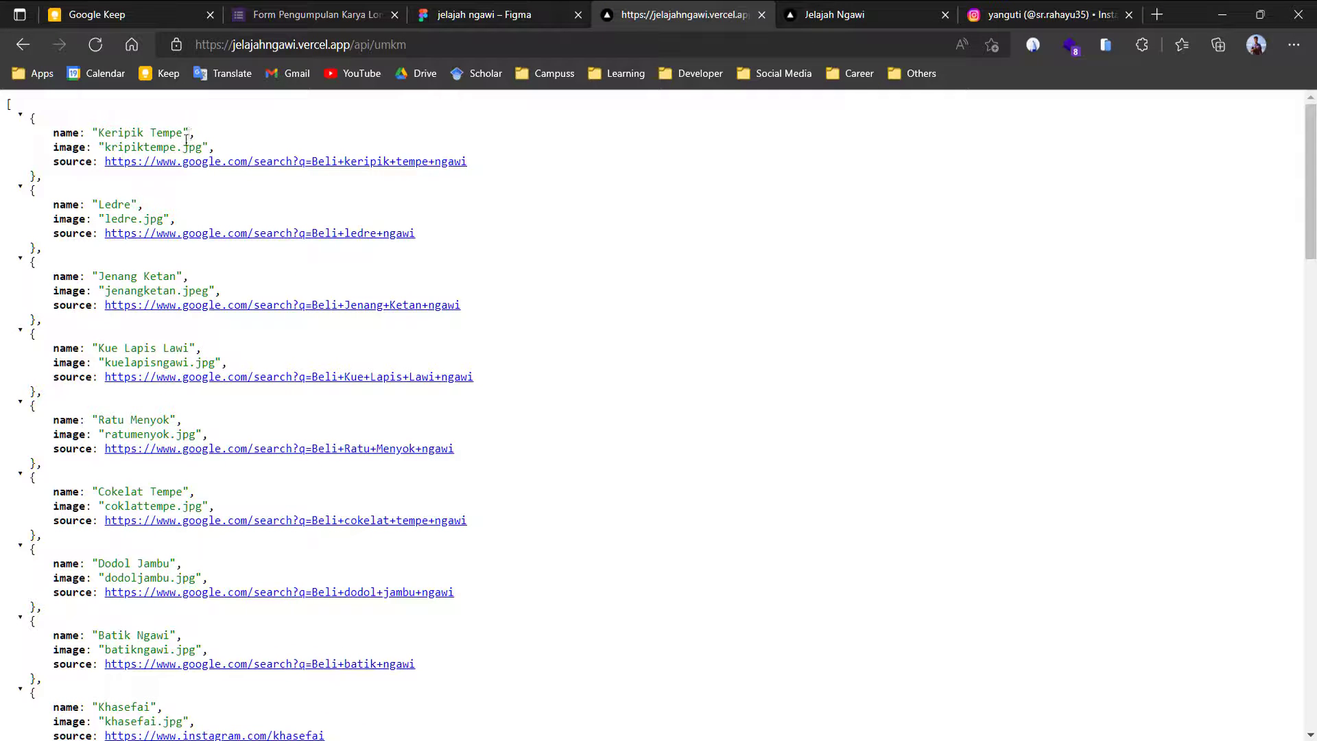
scroll(460, 524, down, 15)
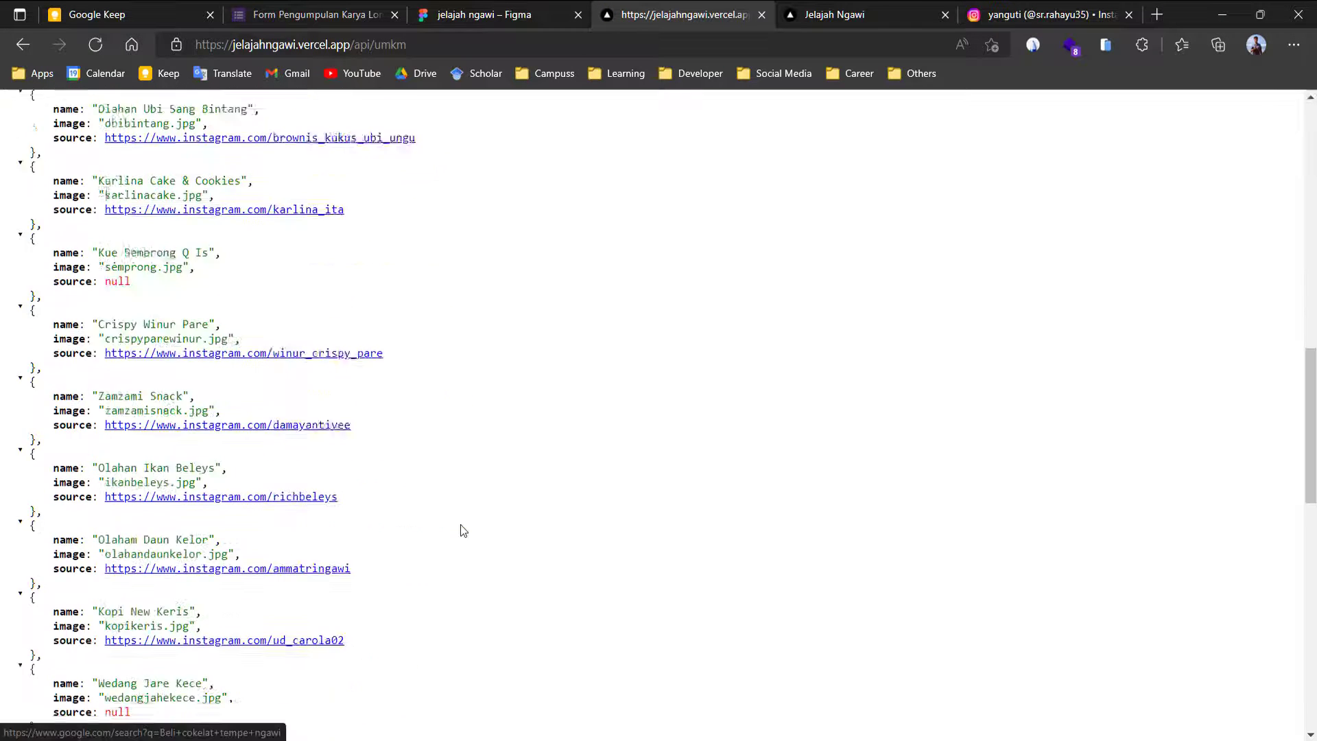
scroll(459, 523, down, 3)
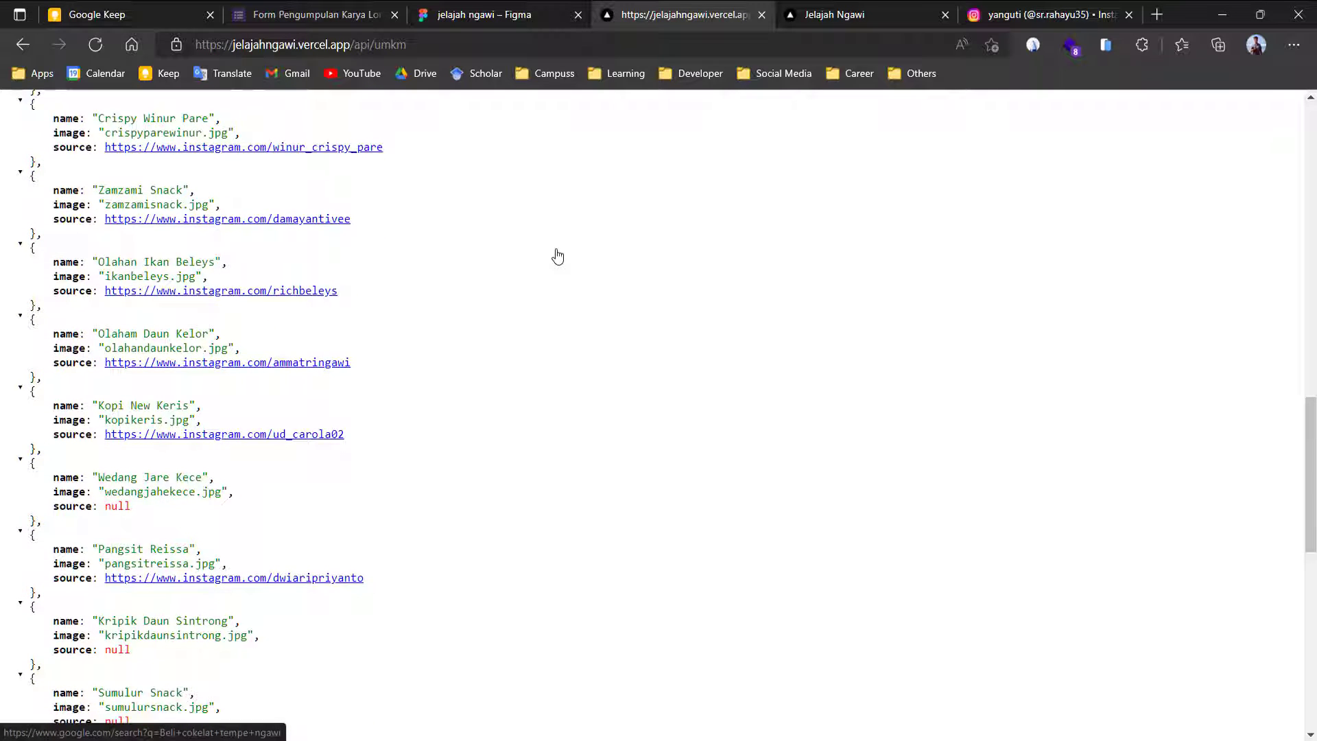
Switch to the PowerPoint slide show, advance it past the last slide and minimise its window.
key(alt+Tab)
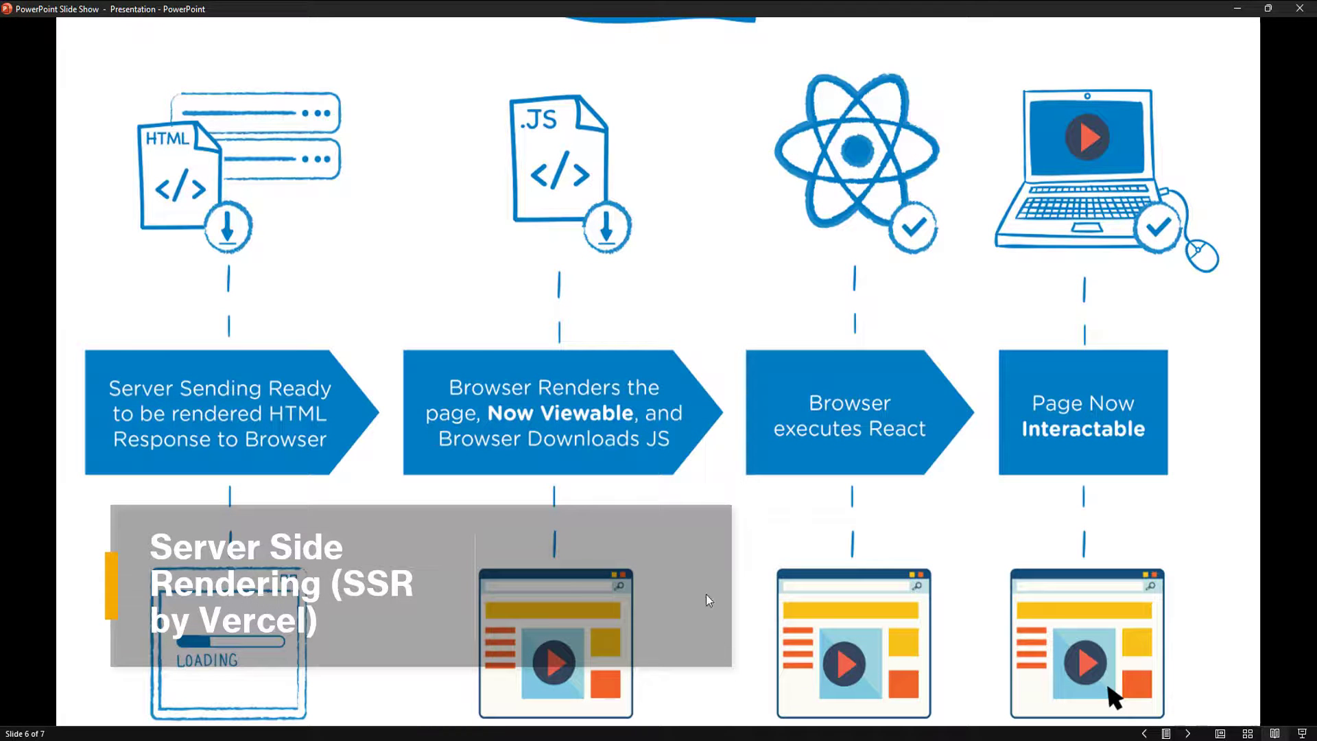
key(Right)
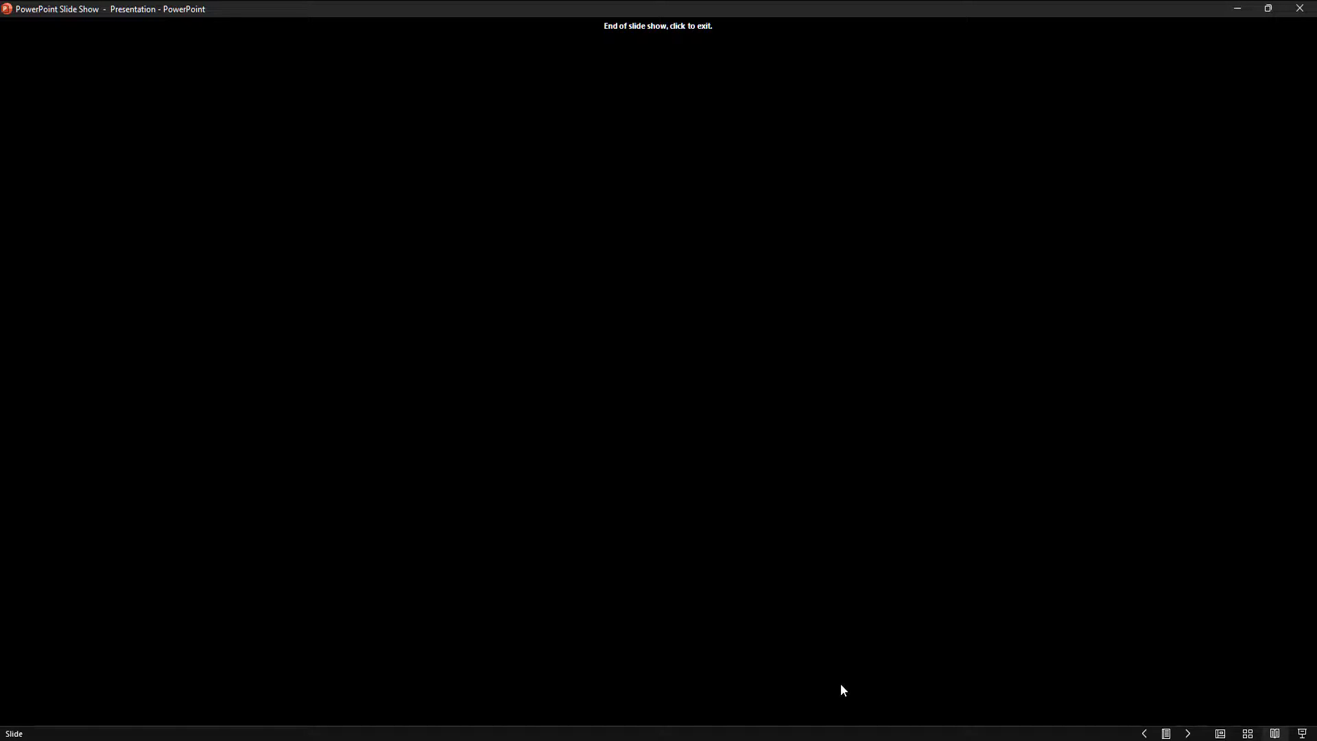
click(1228, 3)
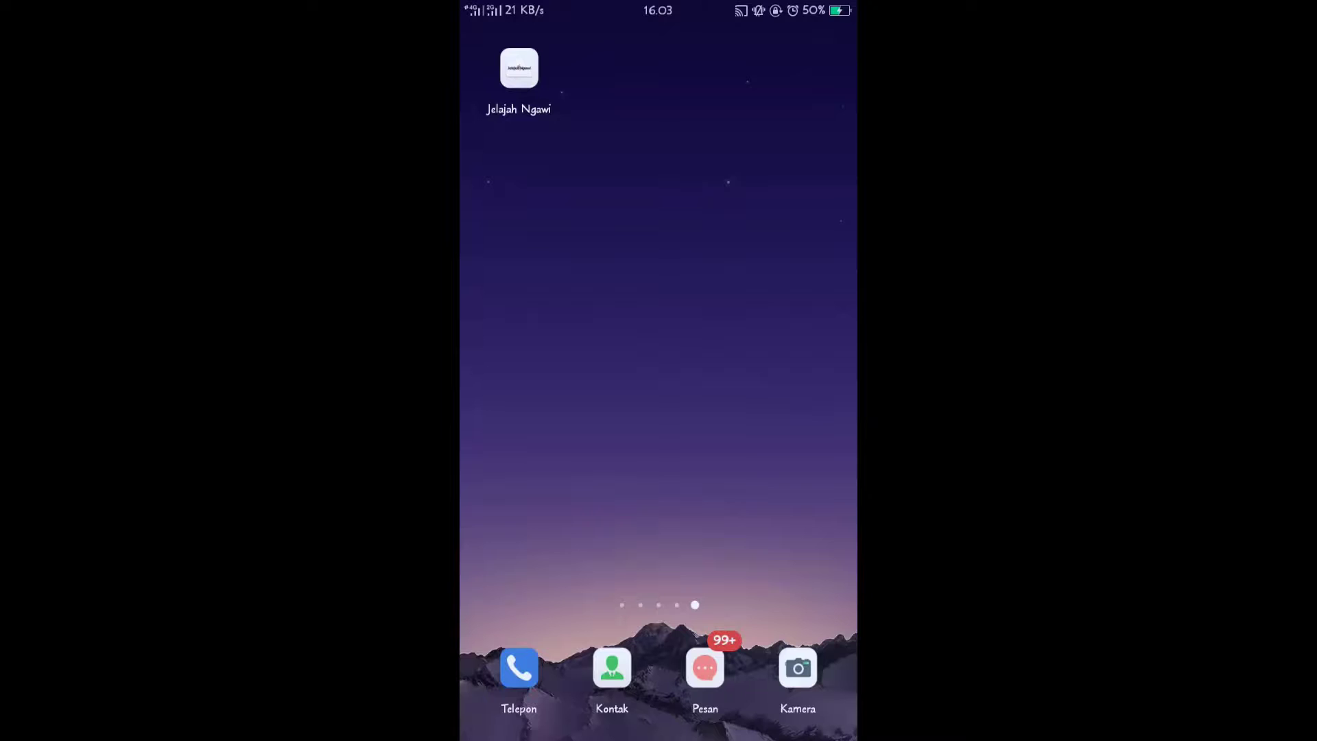
Launch the Jelajah Ngawi app from the phone's home screen, browse its home page and return to the start.
click(519, 68)
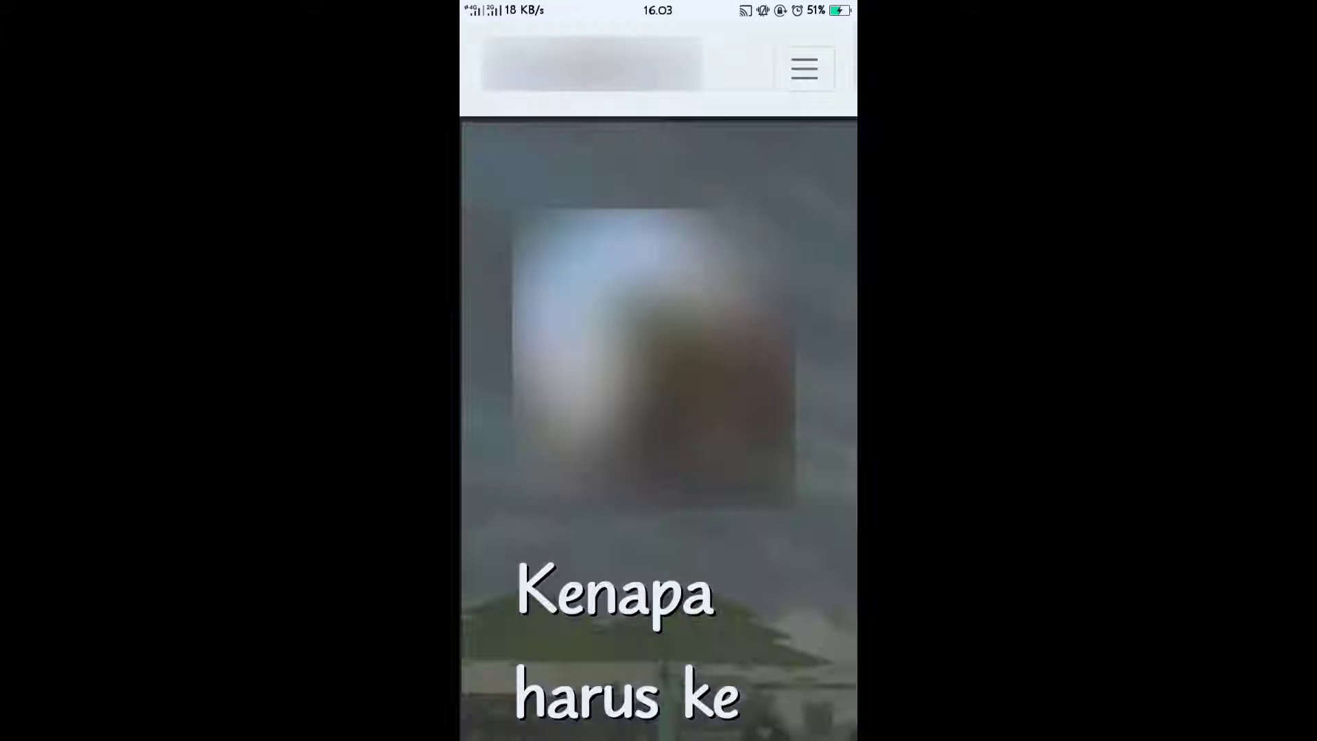
scroll(658, 411, down, 10)
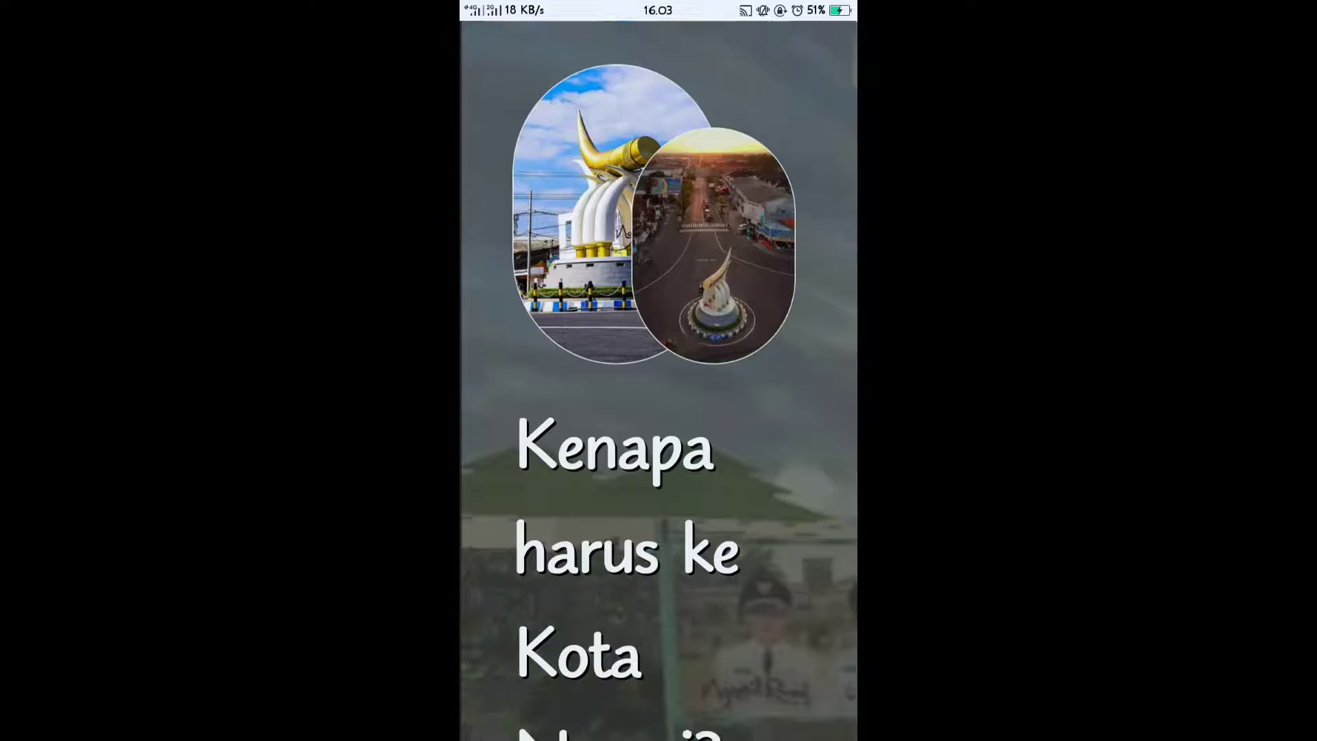
scroll(658, 412, down, 15)
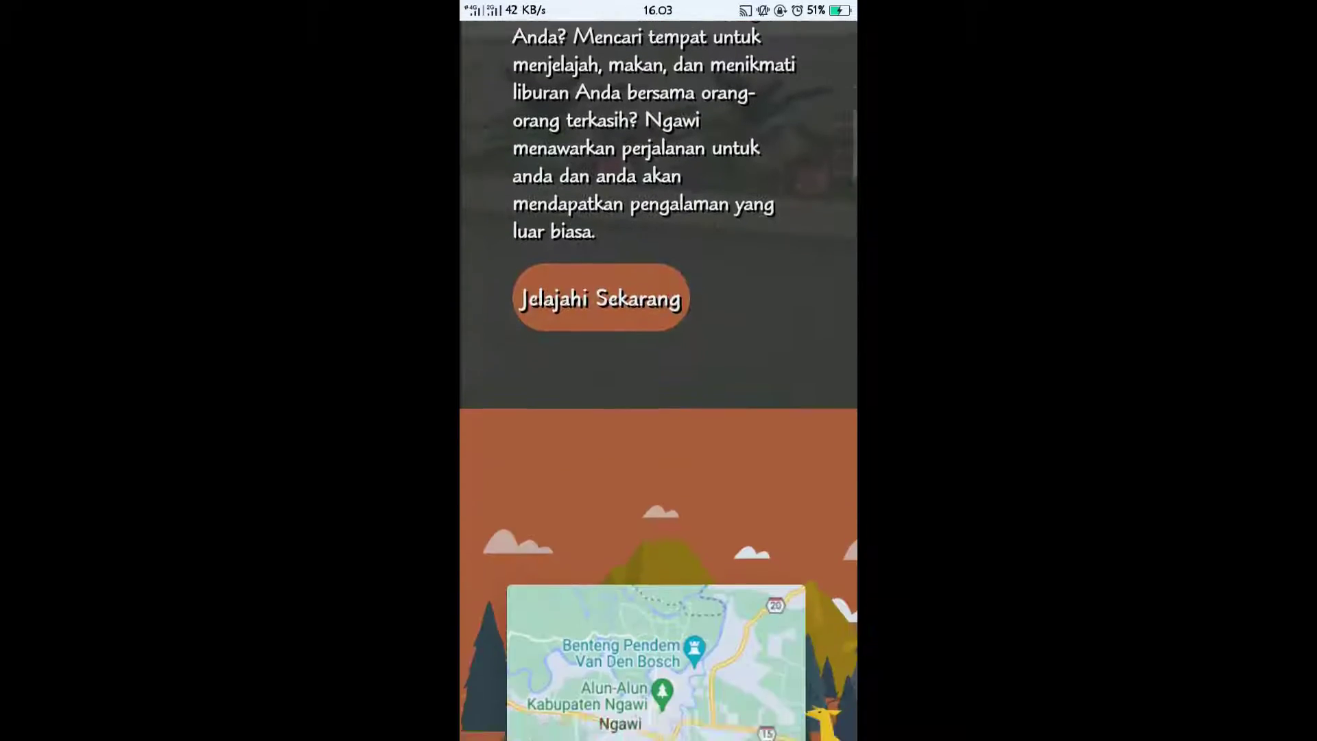
click(785, 665)
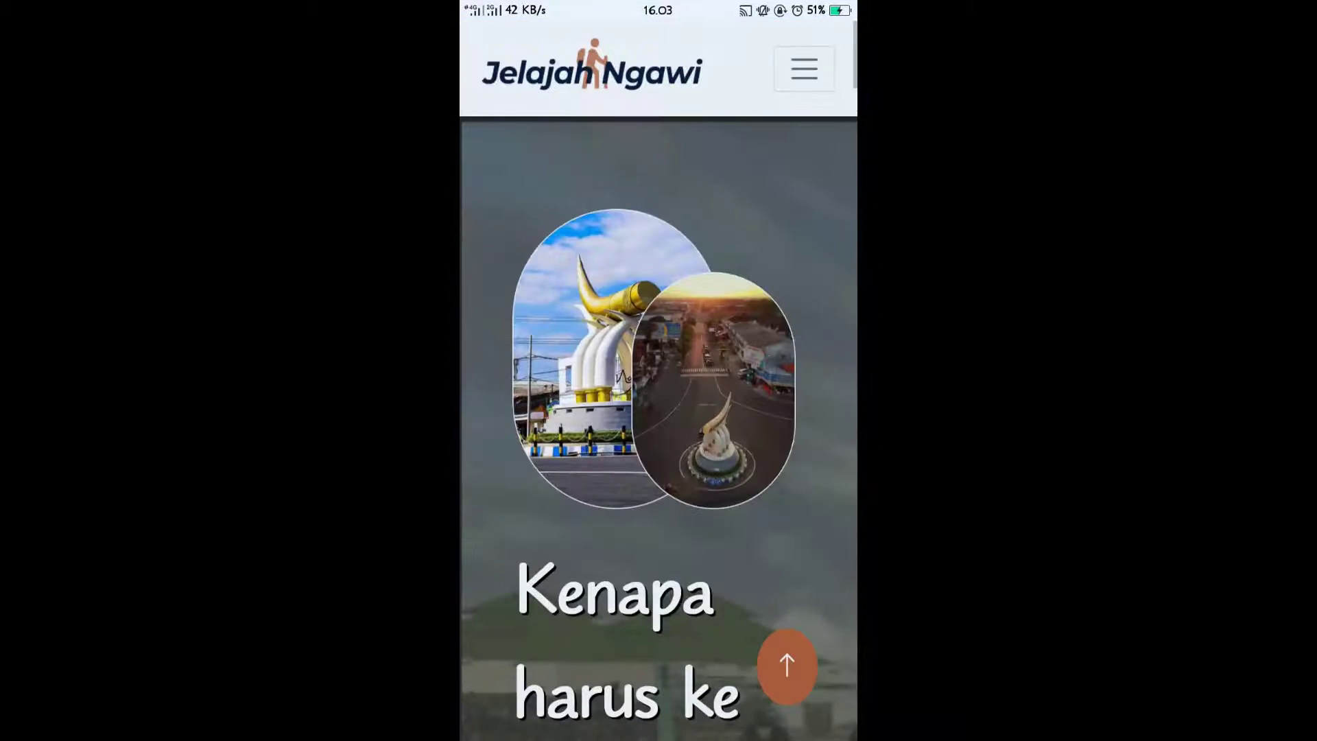
Open the Go Explore page in the phone app and look through its tourism listing.
click(803, 69)
click(658, 263)
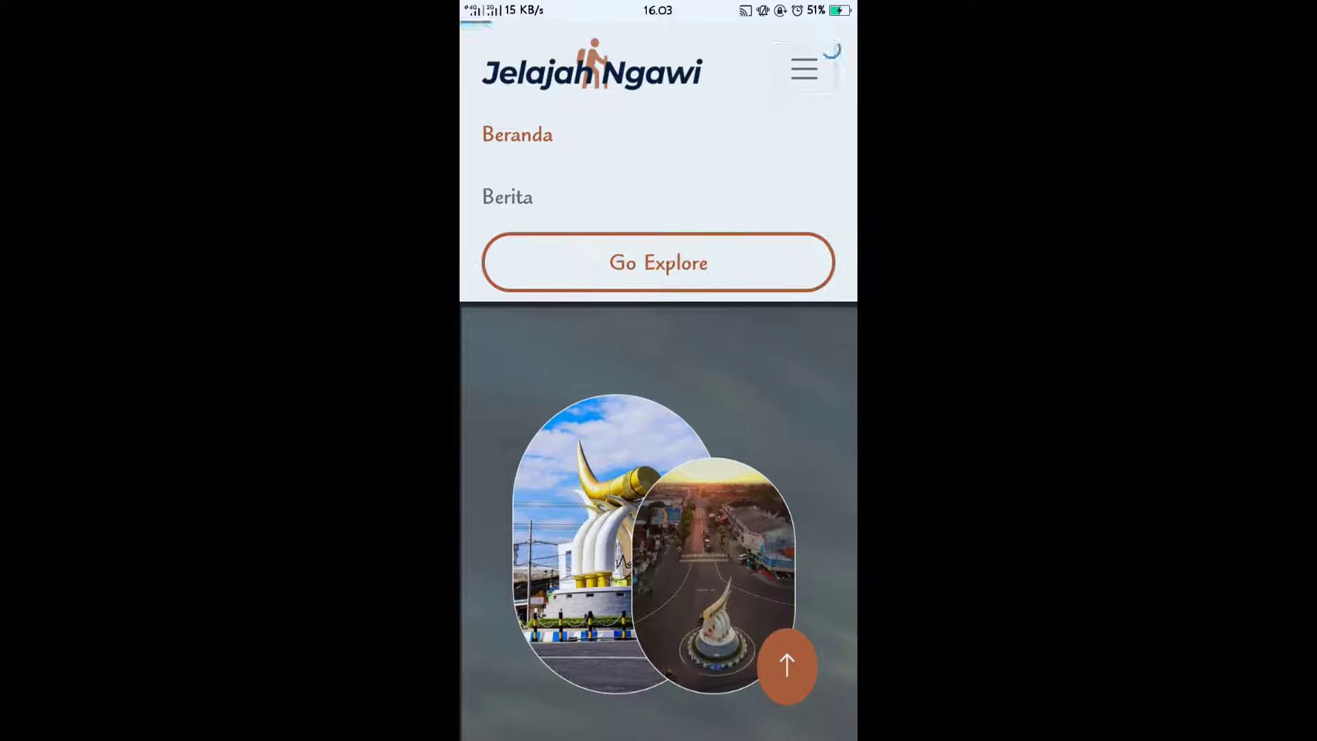
scroll(658, 412, down, 8)
scroll(658, 411, down, 5)
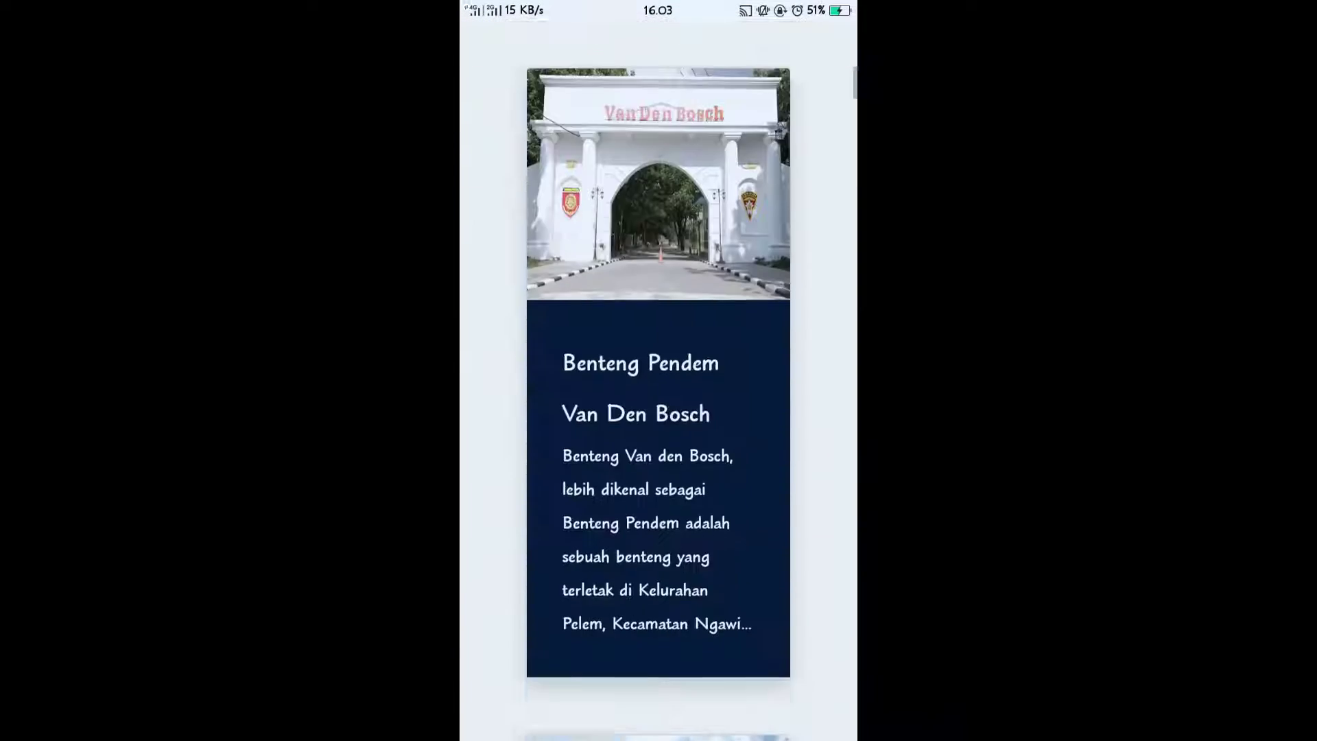
scroll(659, 411, up, 10)
Turn off the phone's mobile data and check the Go Explore page offline.
drag(658, 737, 658, 412)
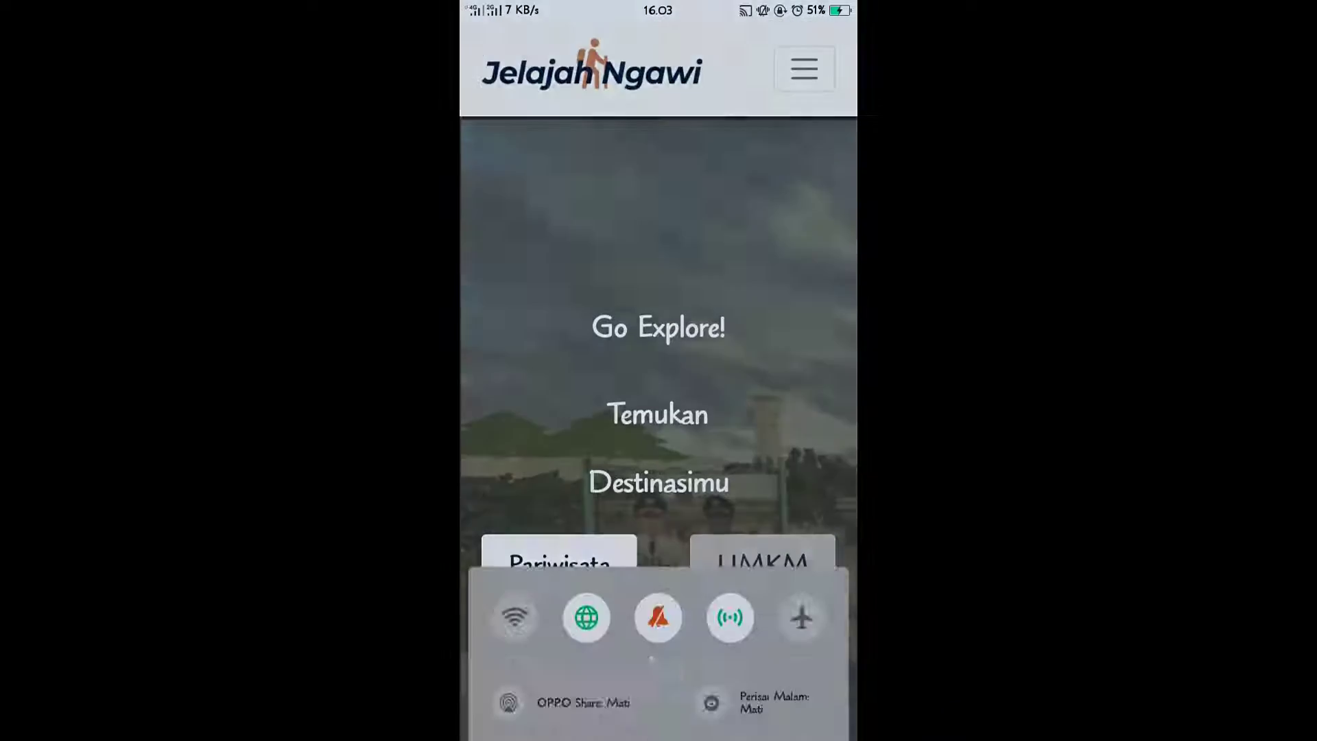
click(659, 226)
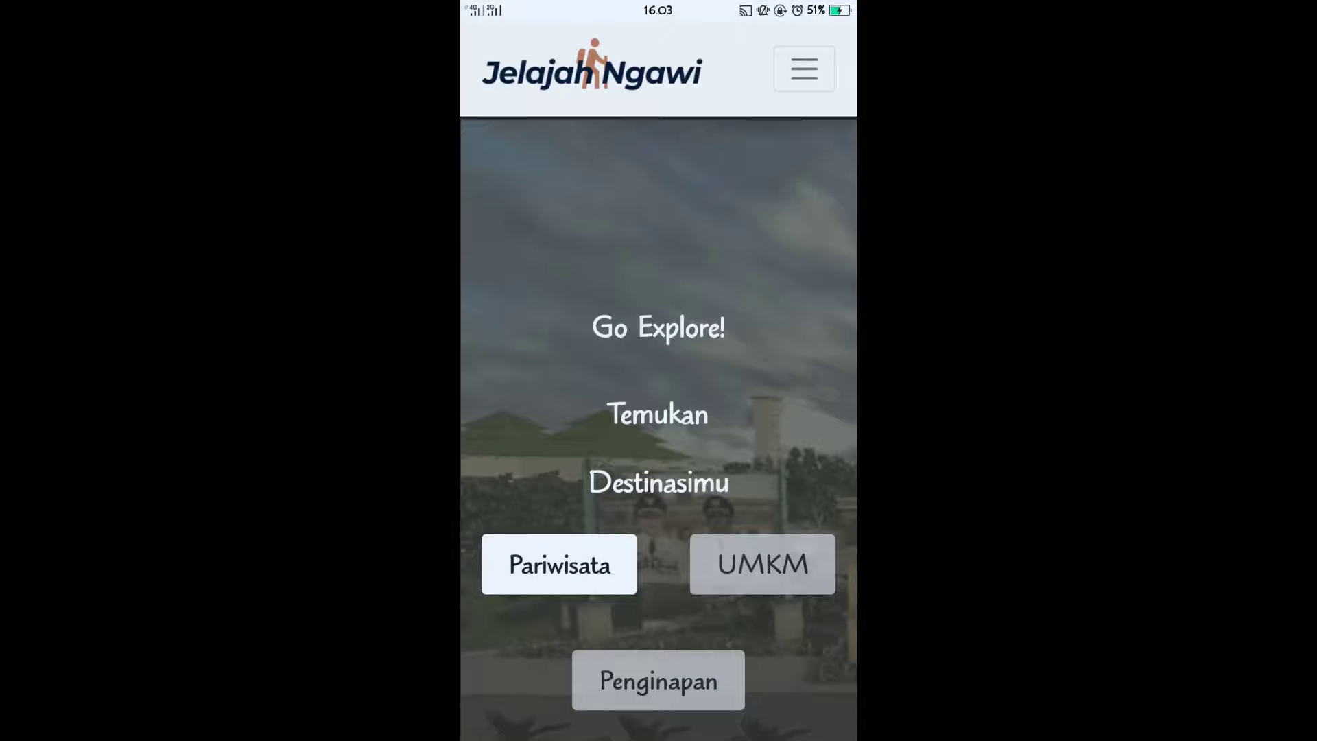
scroll(659, 411, down, 10)
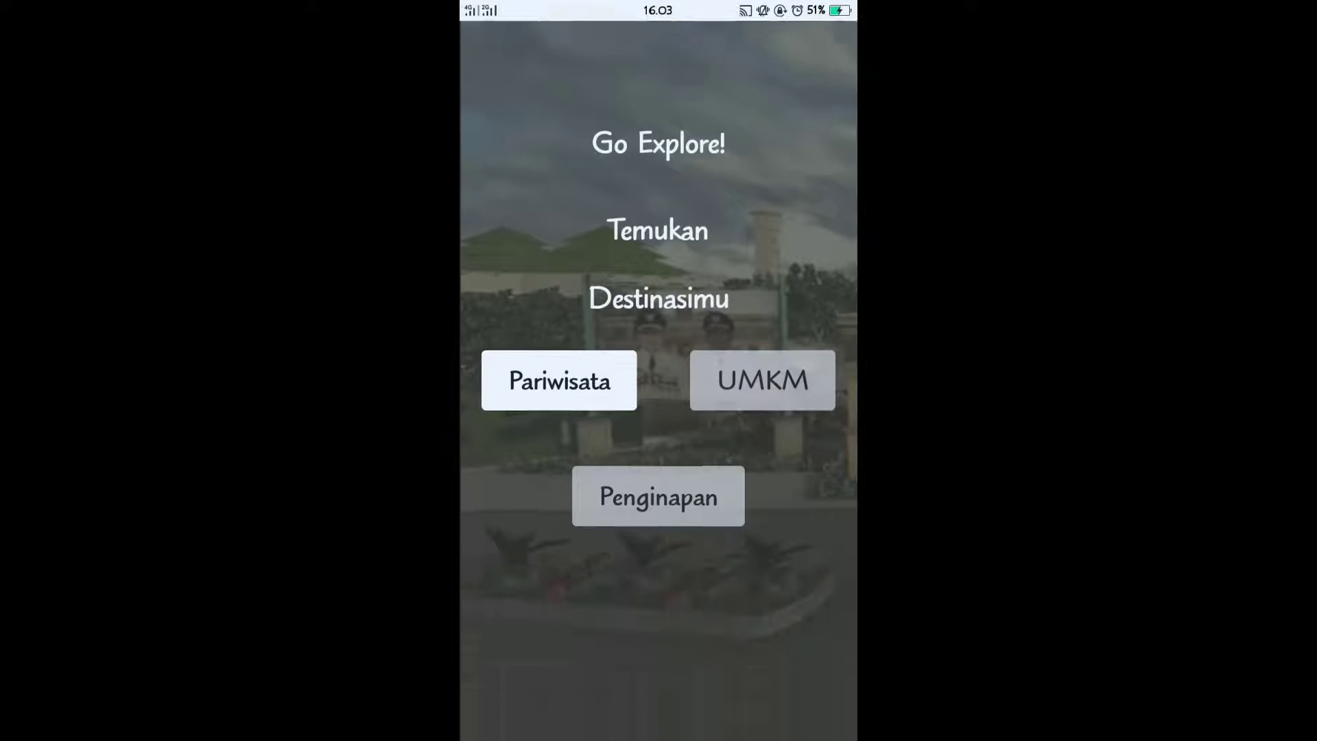
scroll(659, 412, up, 10)
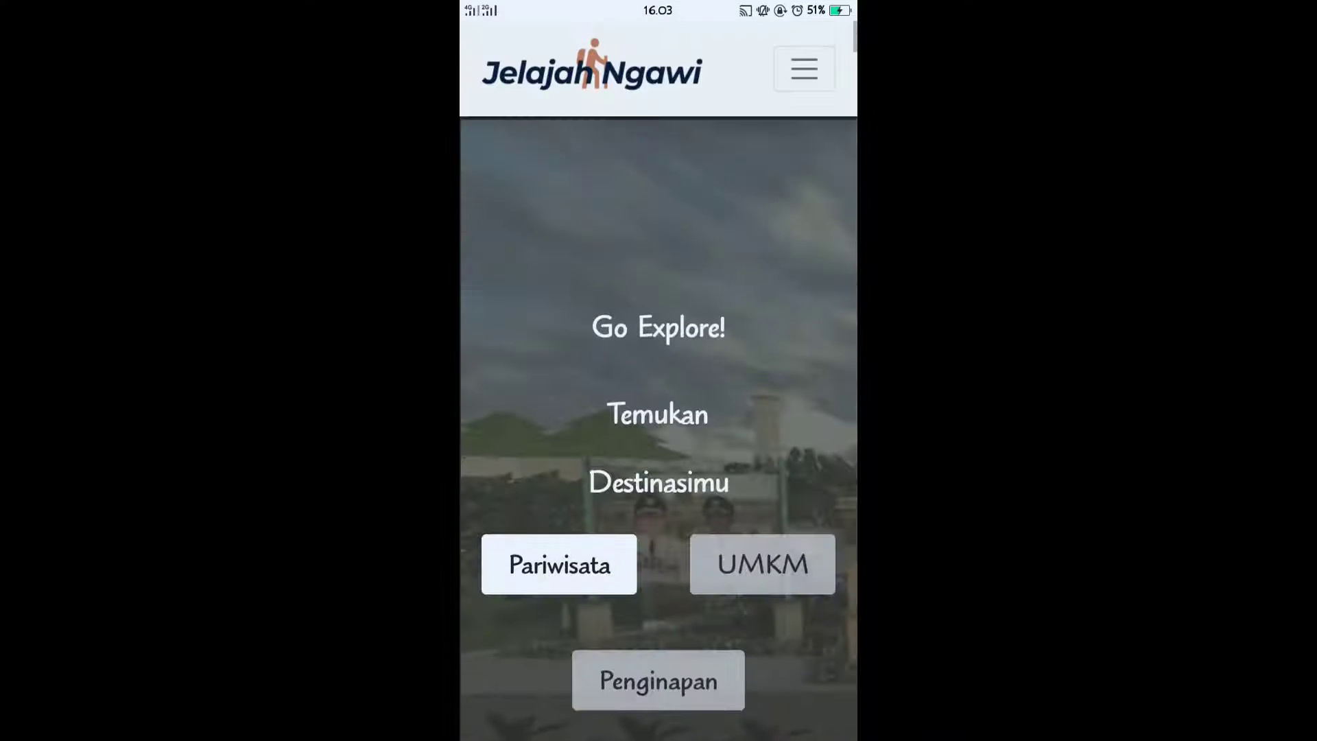
Open the Beranda page without a data connection and look through its sections, returning to the start.
click(803, 69)
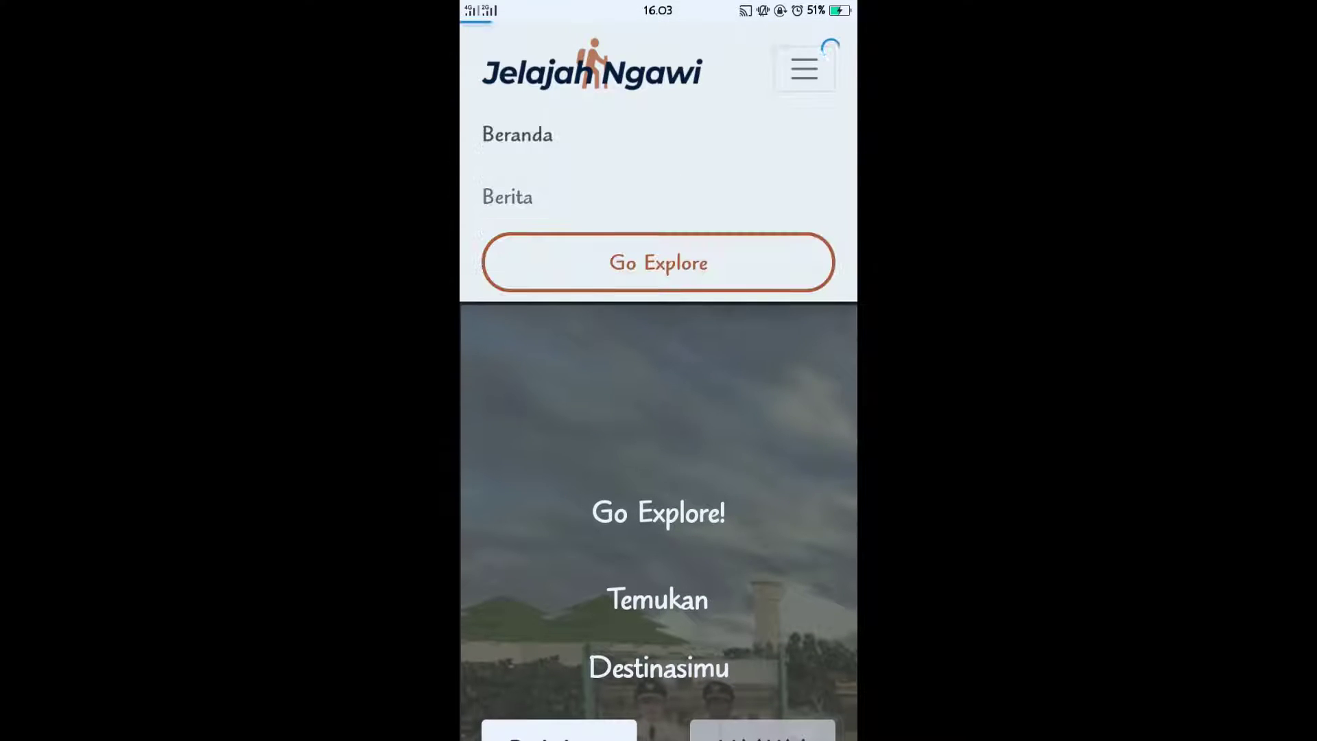
scroll(659, 411, down, 5)
scroll(659, 411, down, 1)
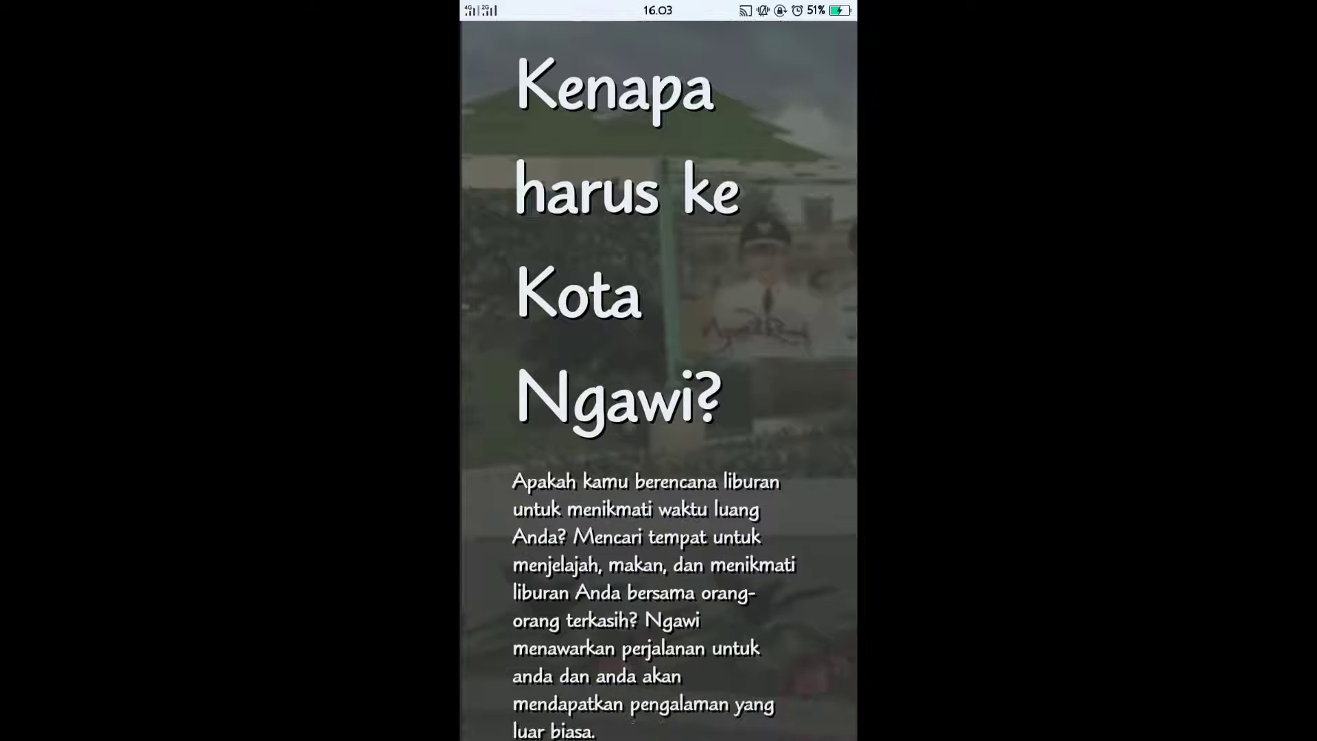
scroll(658, 412, down, 10)
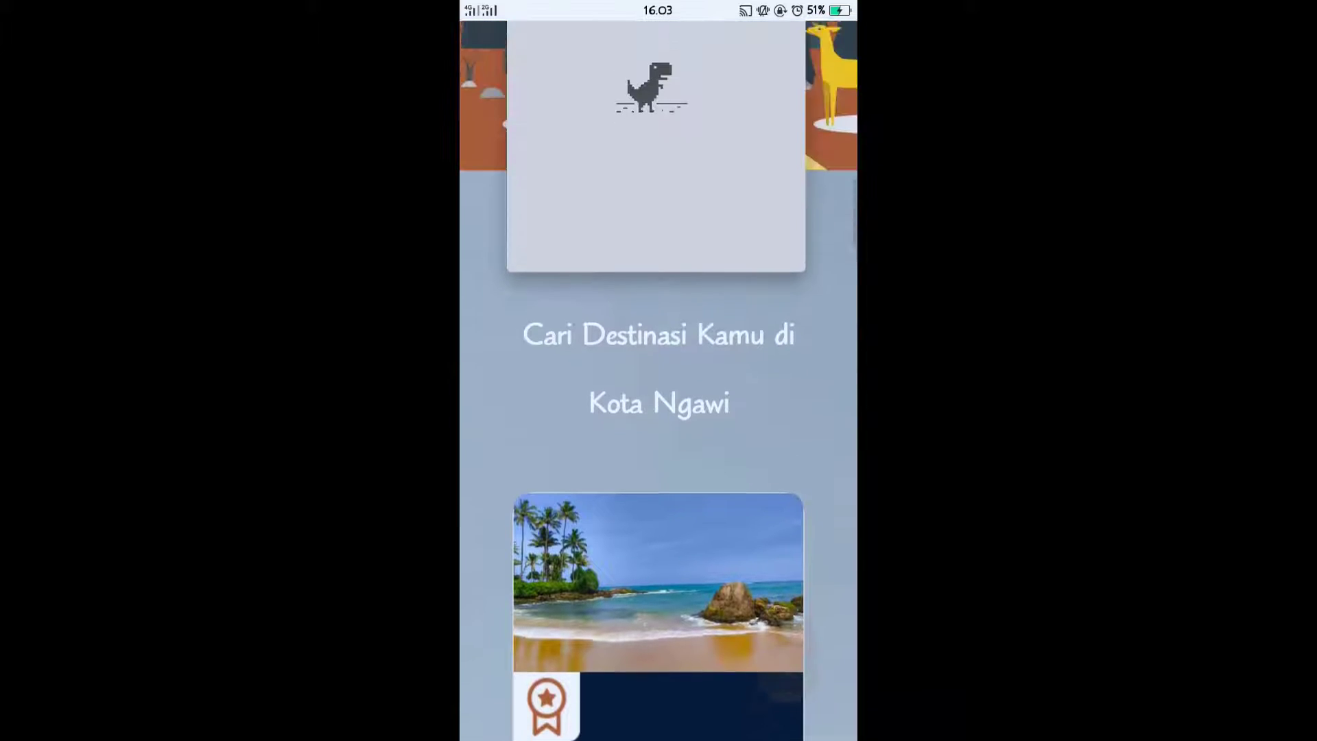
scroll(658, 412, down, 15)
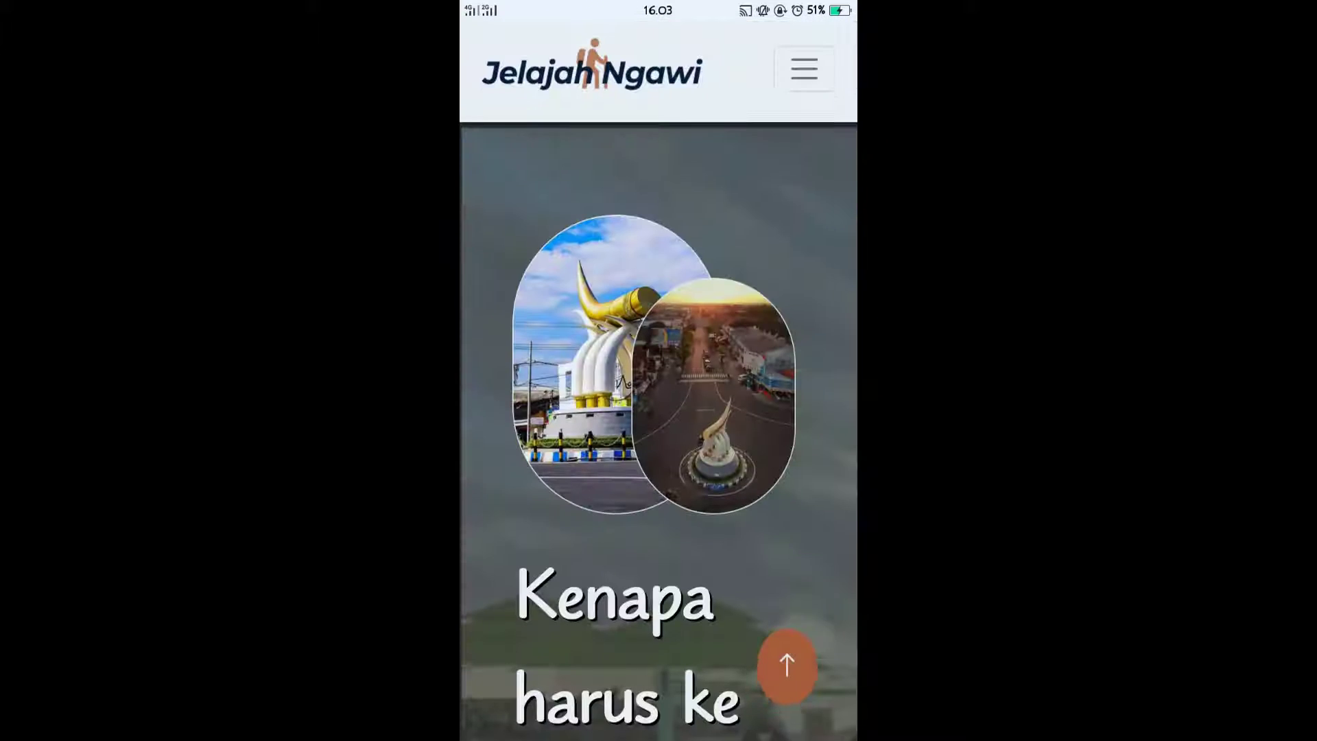
Open the Benteng Pendem Van Den Bosch page in the phone app without a data connection and look through its details.
click(803, 69)
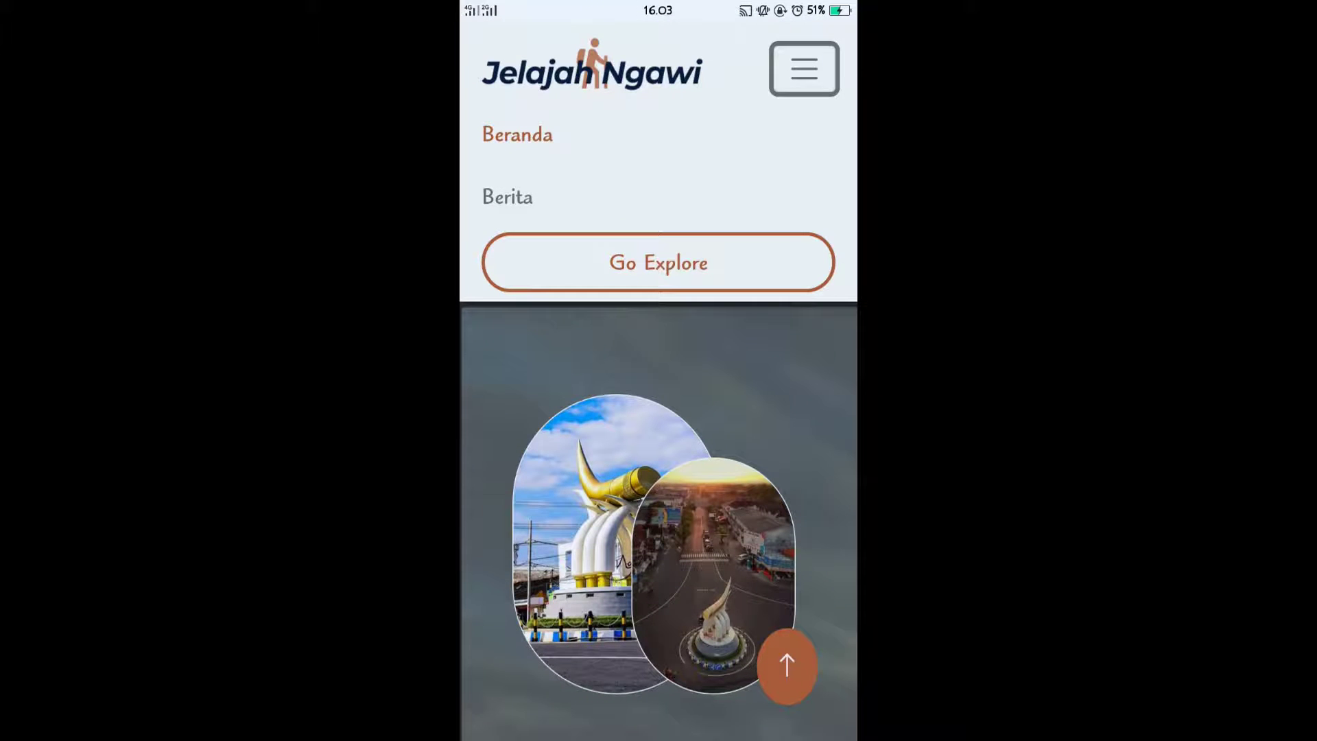
scroll(658, 411, down, 10)
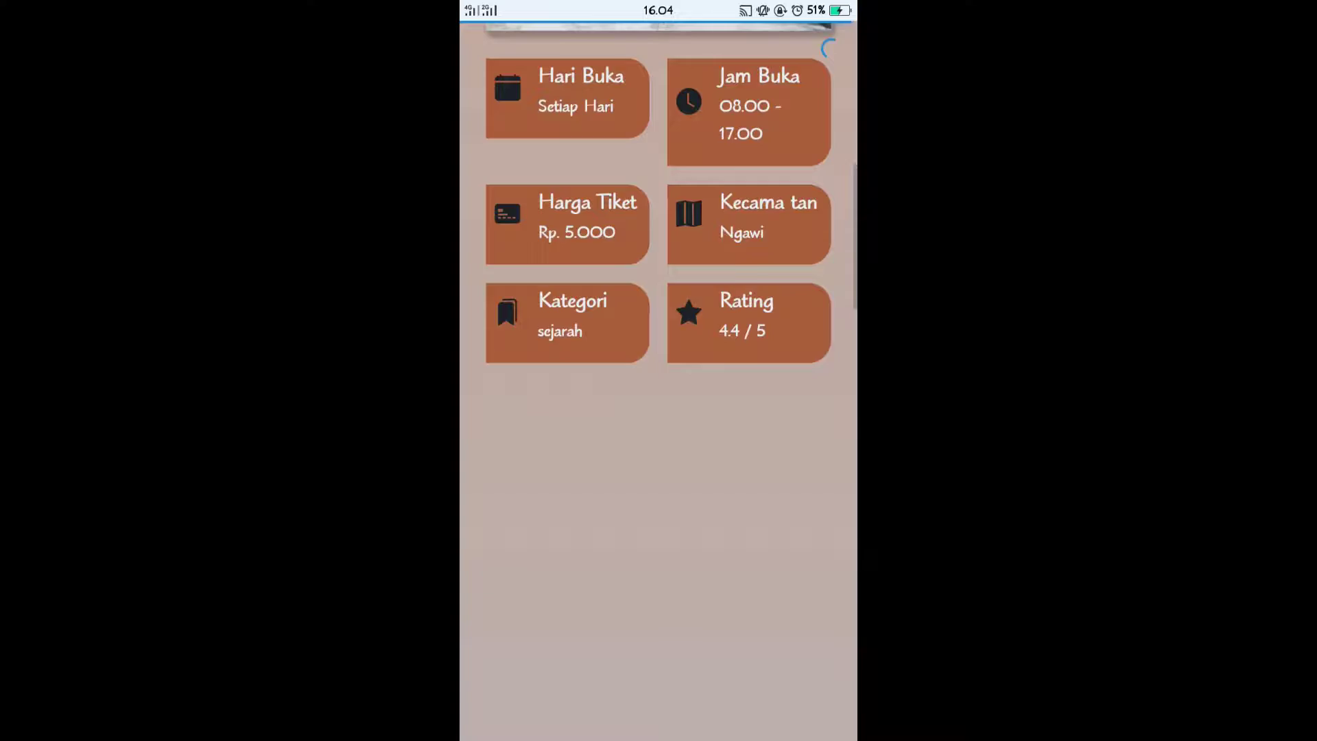
scroll(658, 381, up, 10)
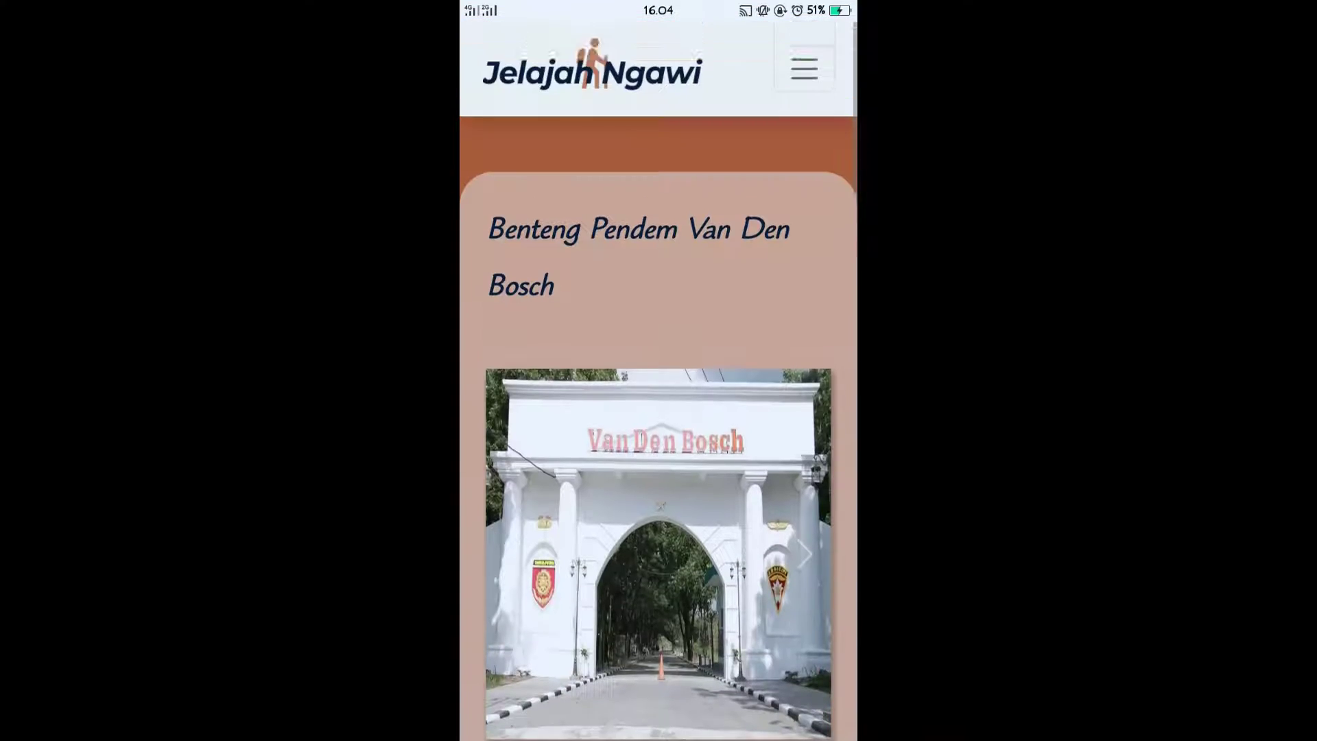
scroll(659, 381, down, 10)
scroll(658, 380, down, 10)
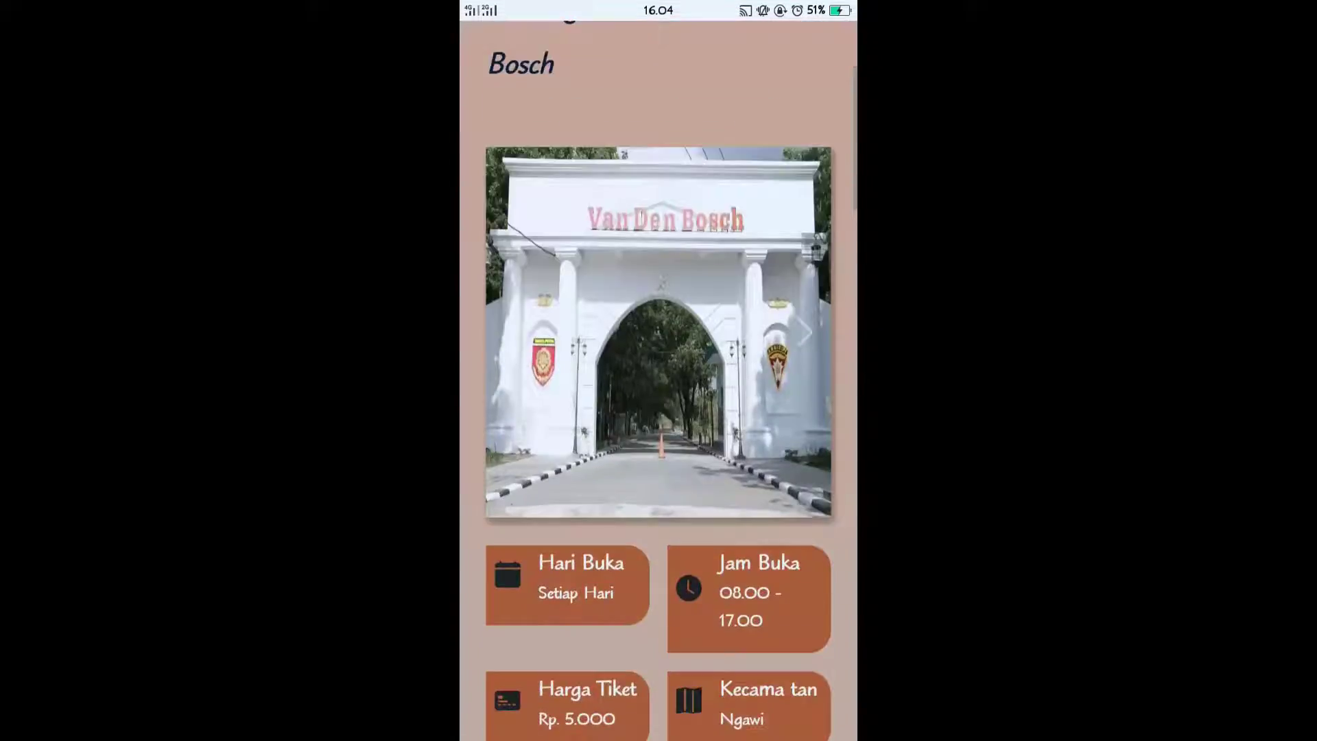
scroll(659, 381, up, 5)
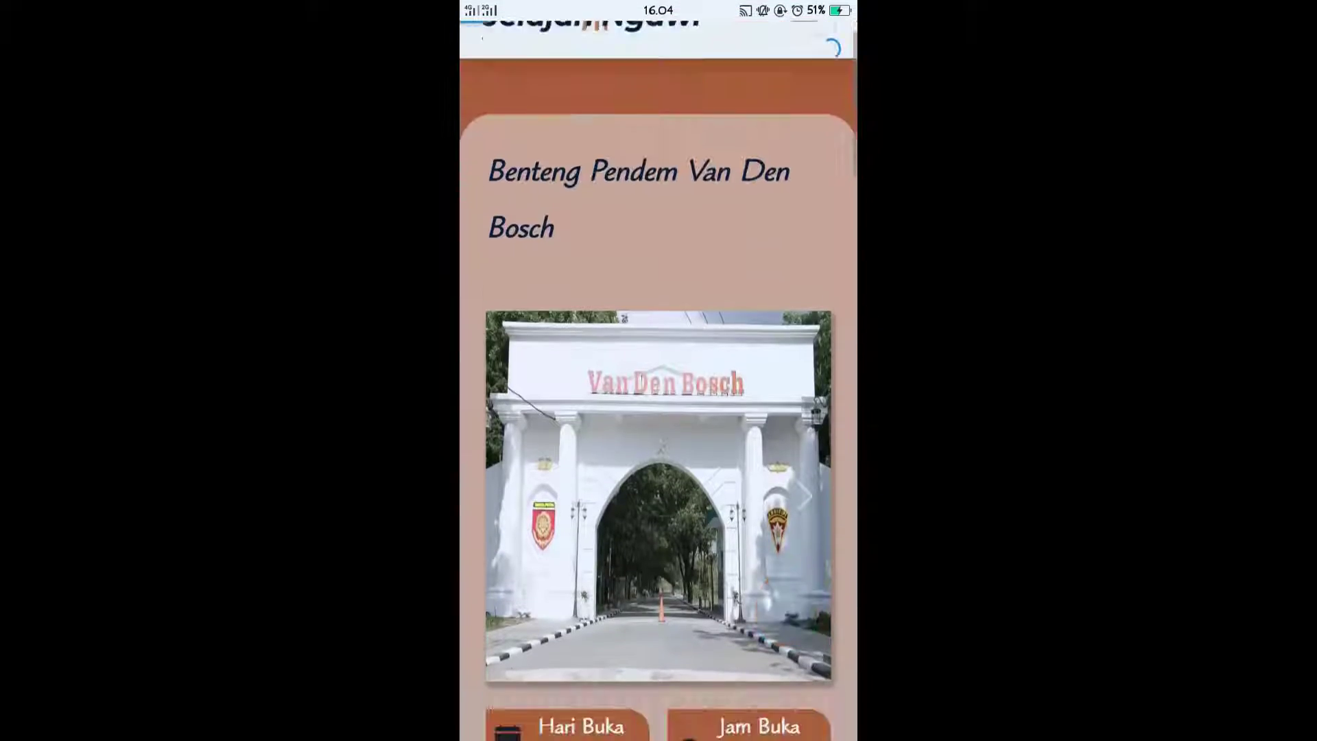
Return to the Pariwisata listing and examine the details of the tea plantation destination in Sine.
scroll(659, 381, down, 10)
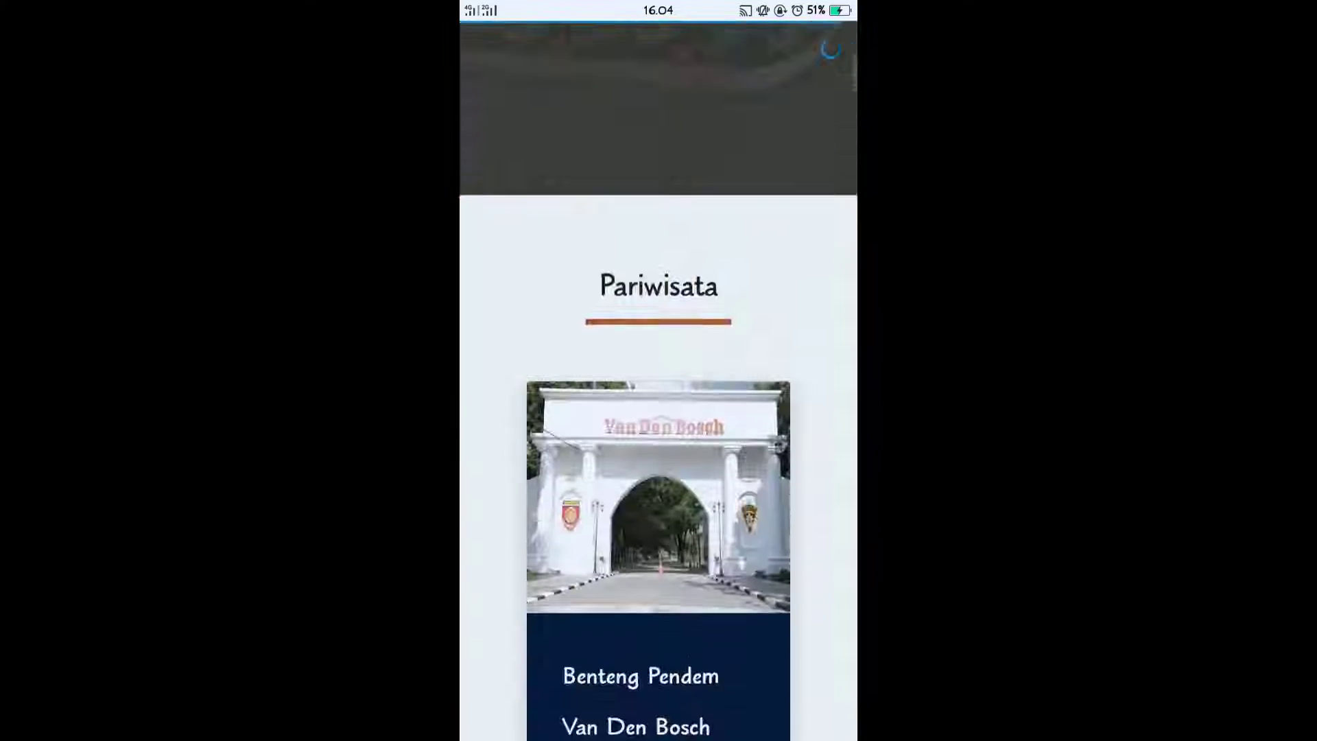
scroll(659, 381, down, 10)
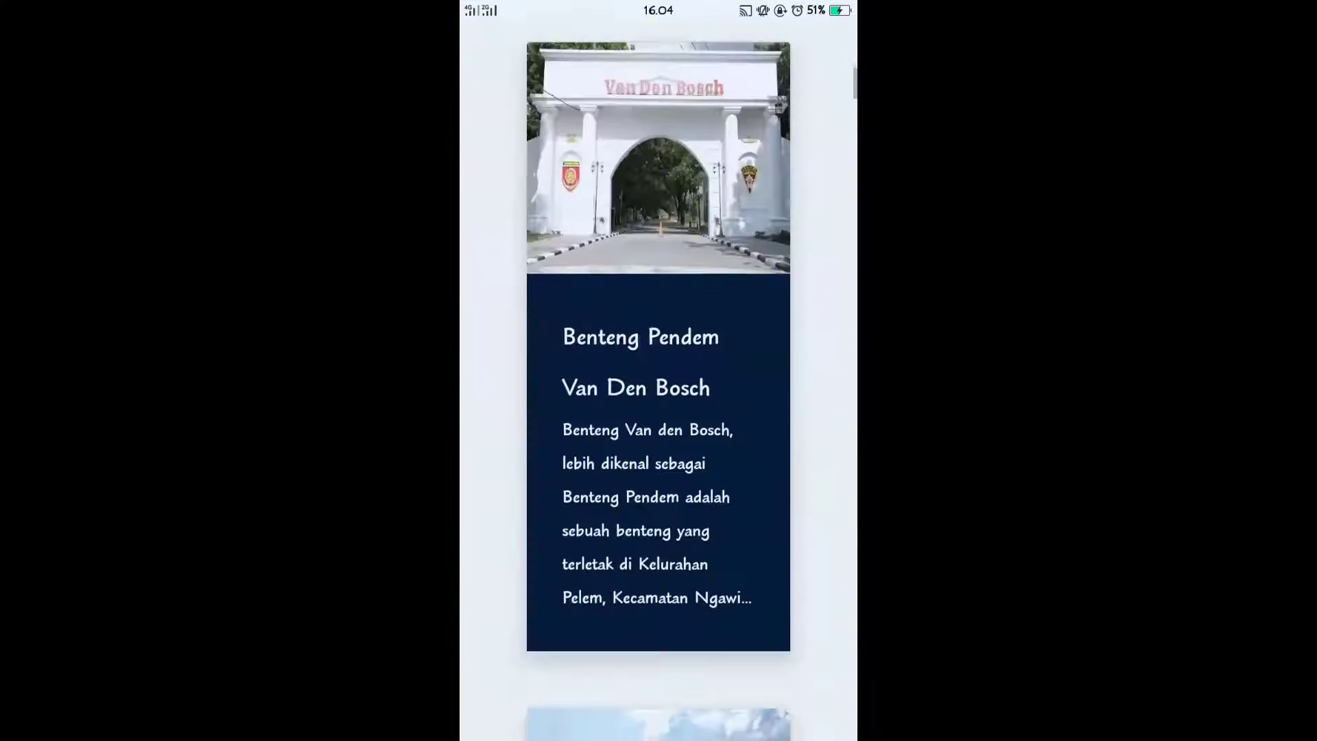
click(658, 480)
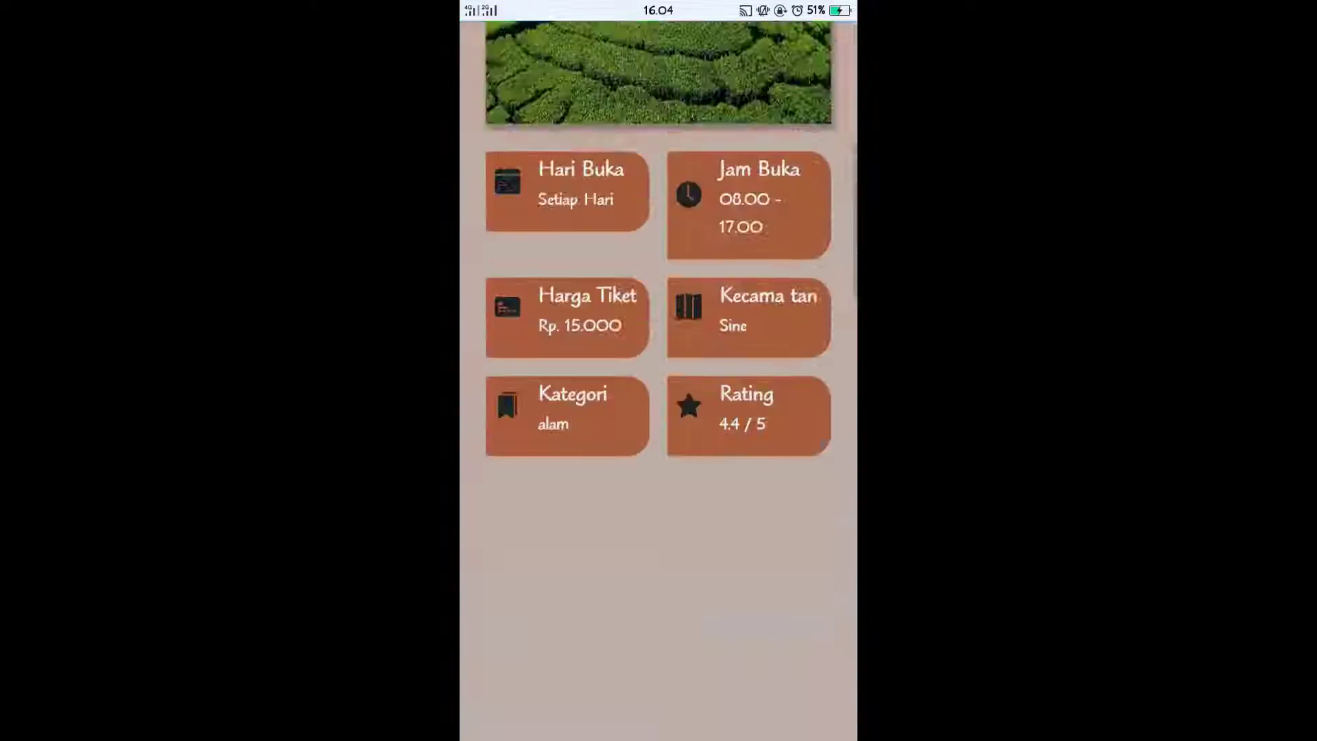
scroll(658, 380, up, 10)
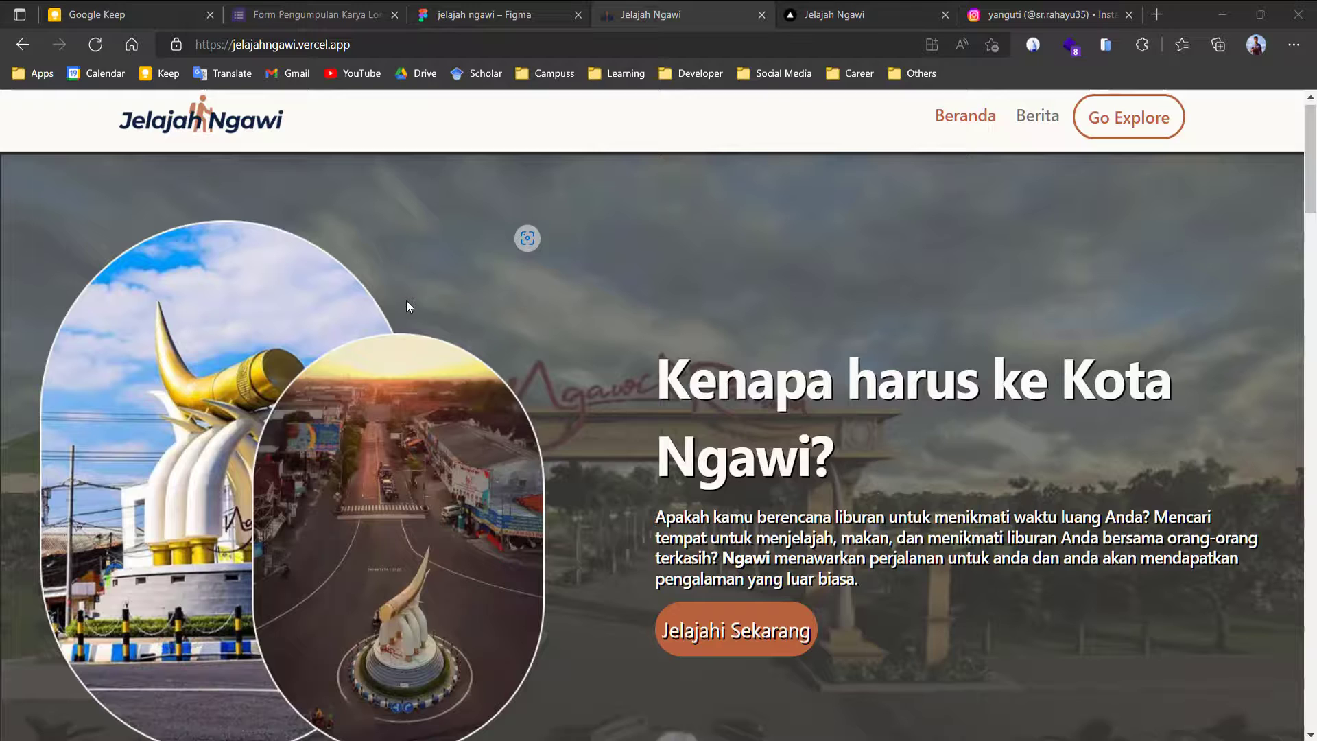
Switch to the Jelajah Ngawi site in the desktop browser and inspect it with the developer tools' Application view.
click(790, 268)
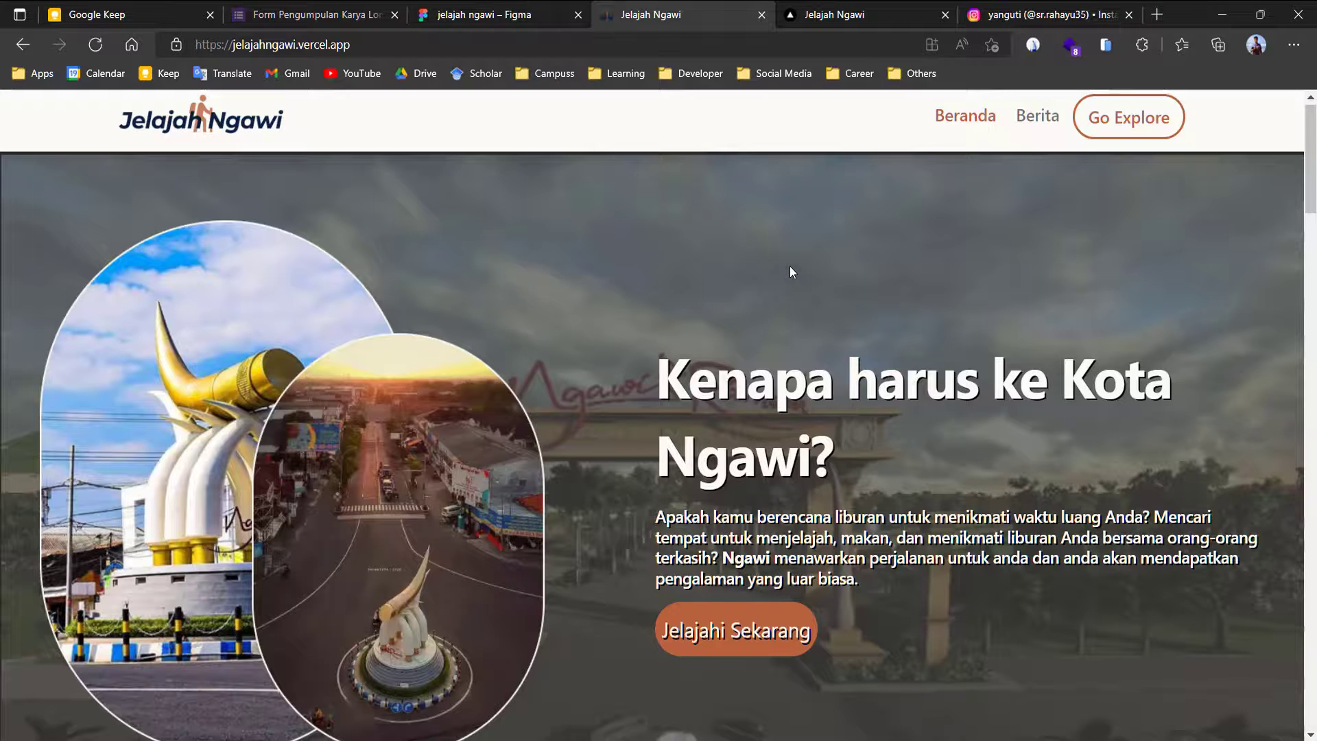
right_click(740, 260)
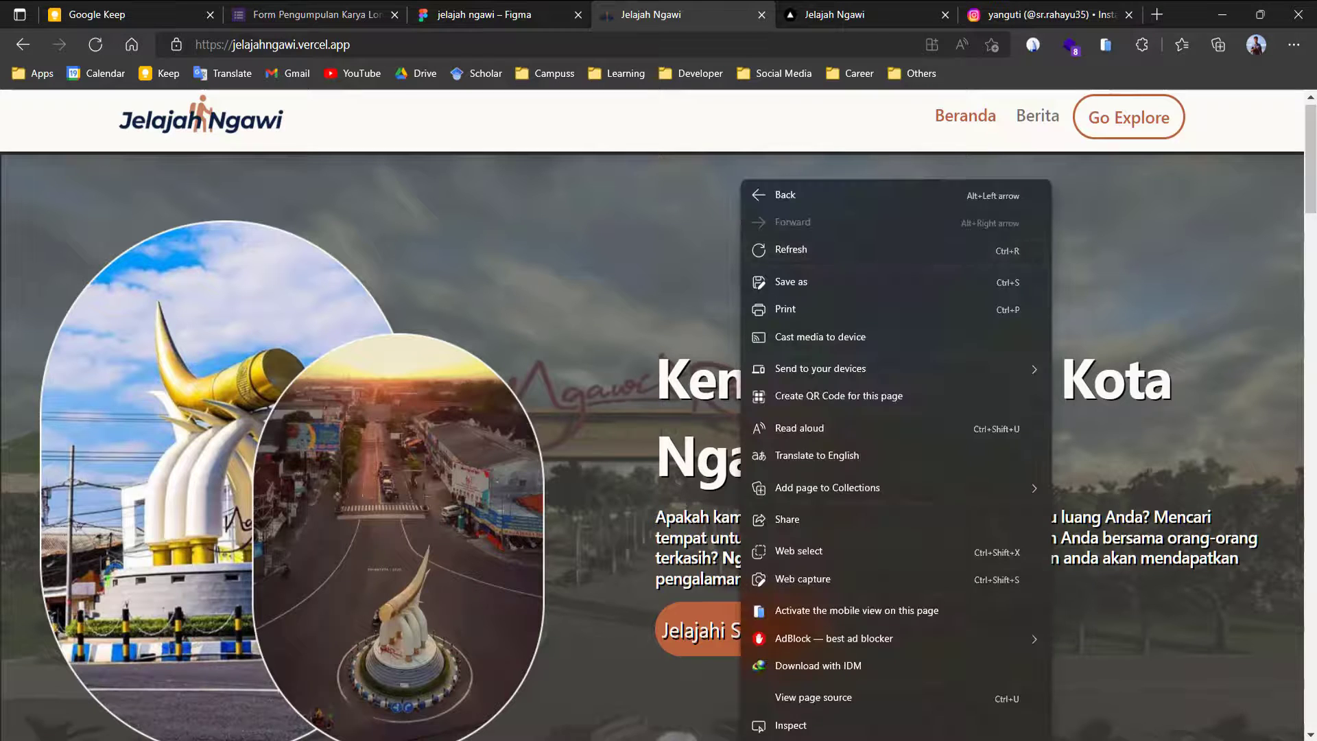
click(834, 728)
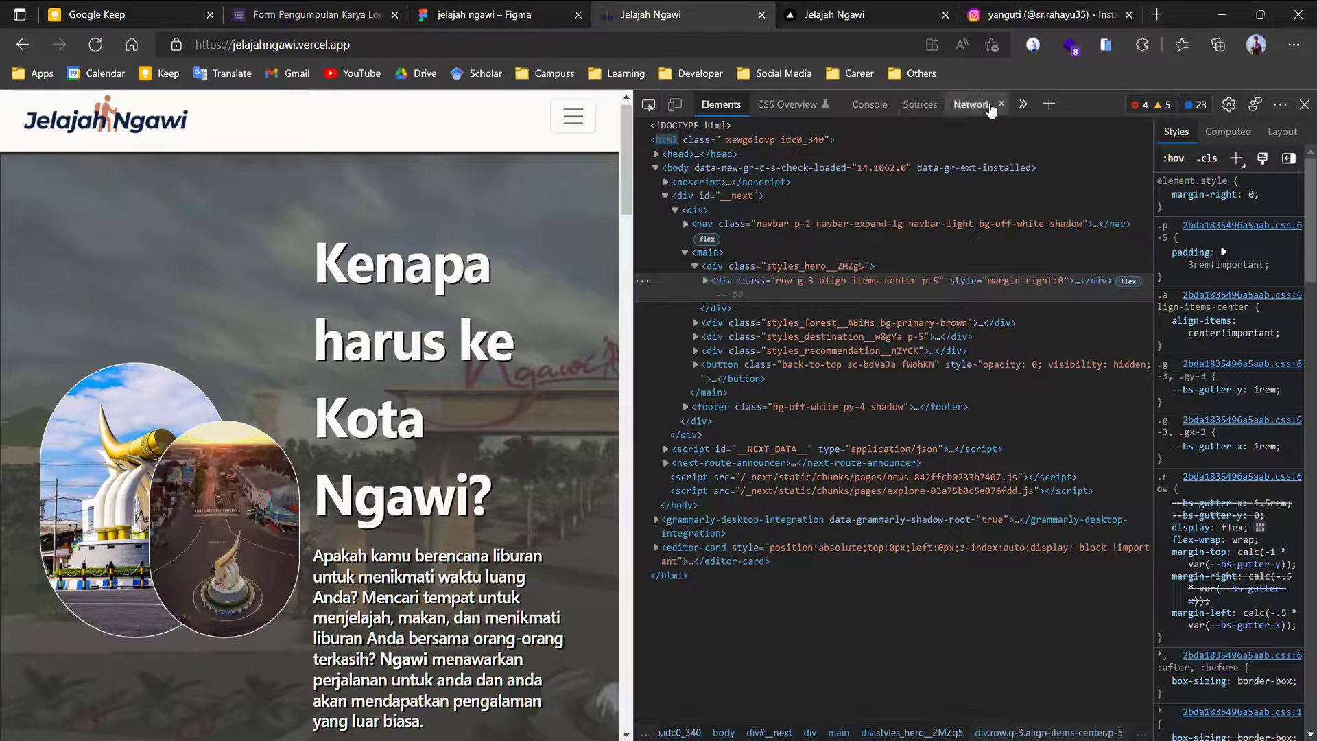
click(1023, 104)
click(1064, 266)
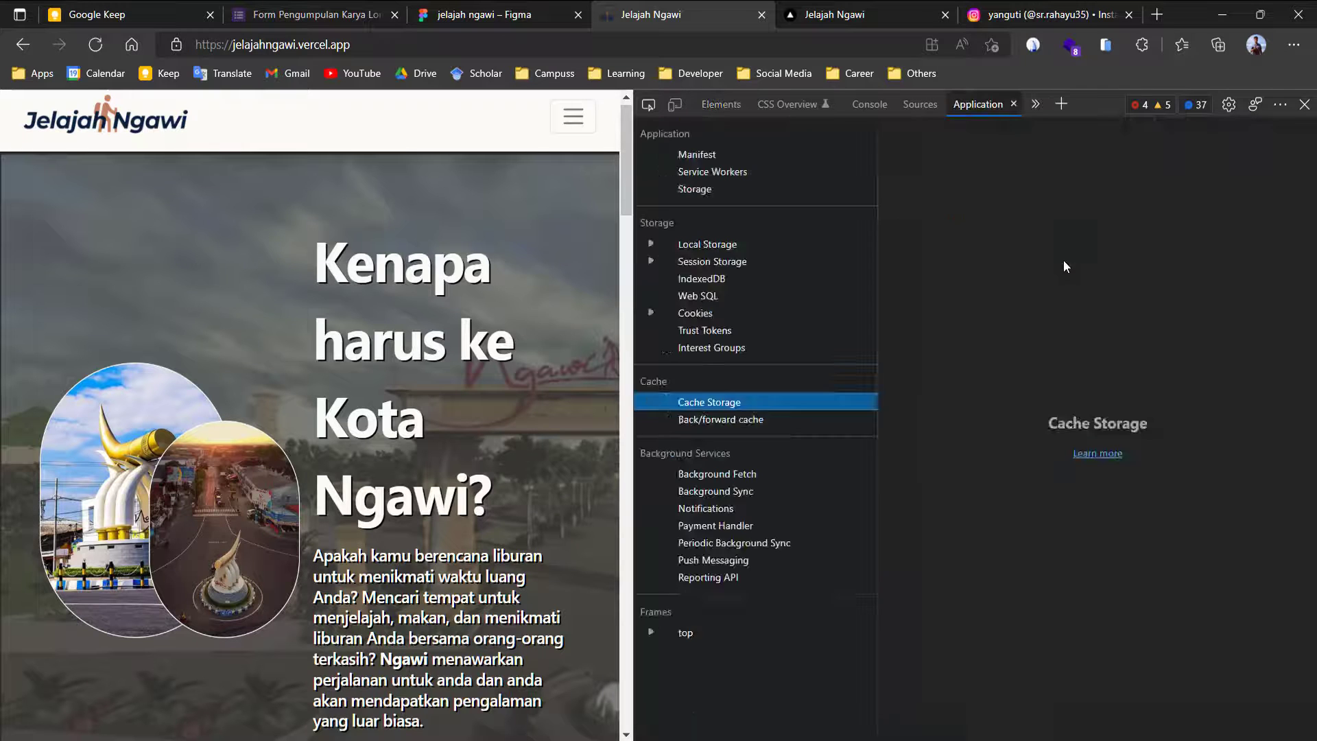
Examine the site's app manifest, from its identity and presentation settings down to the icon sizes.
click(710, 155)
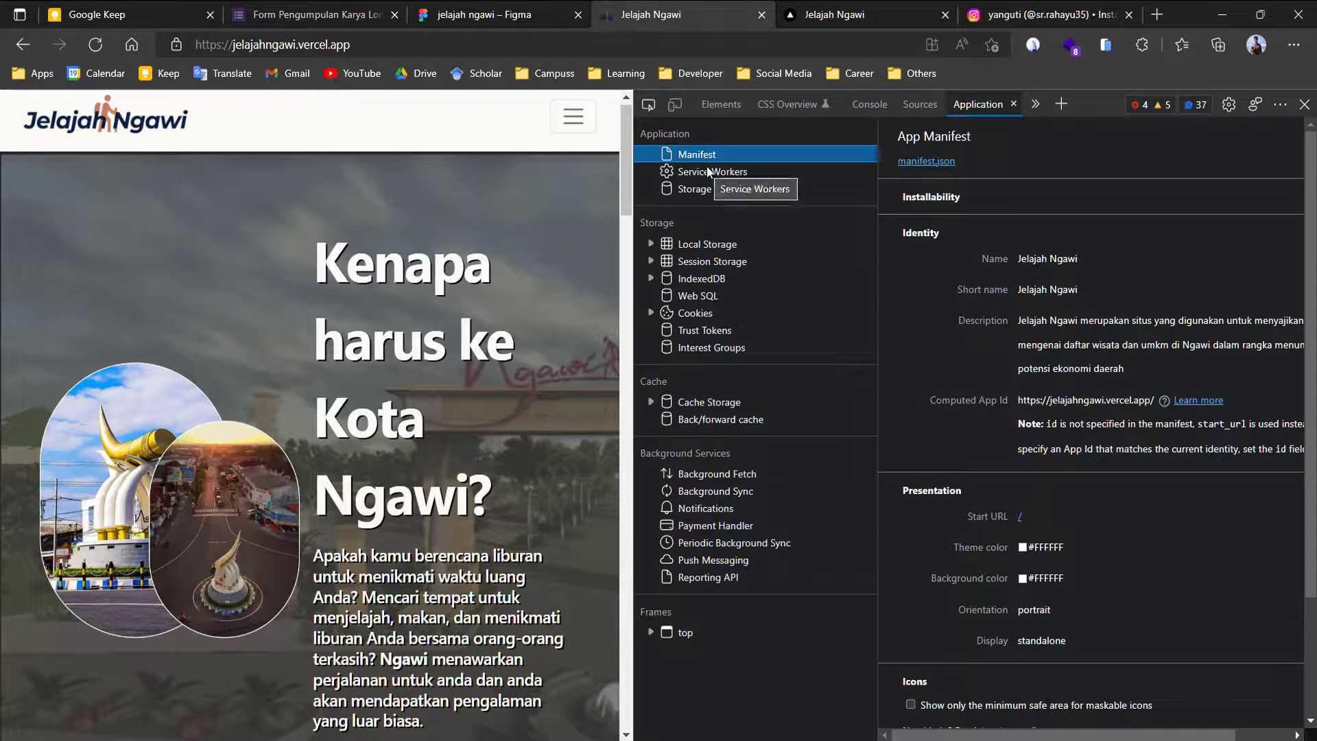
click(906, 198)
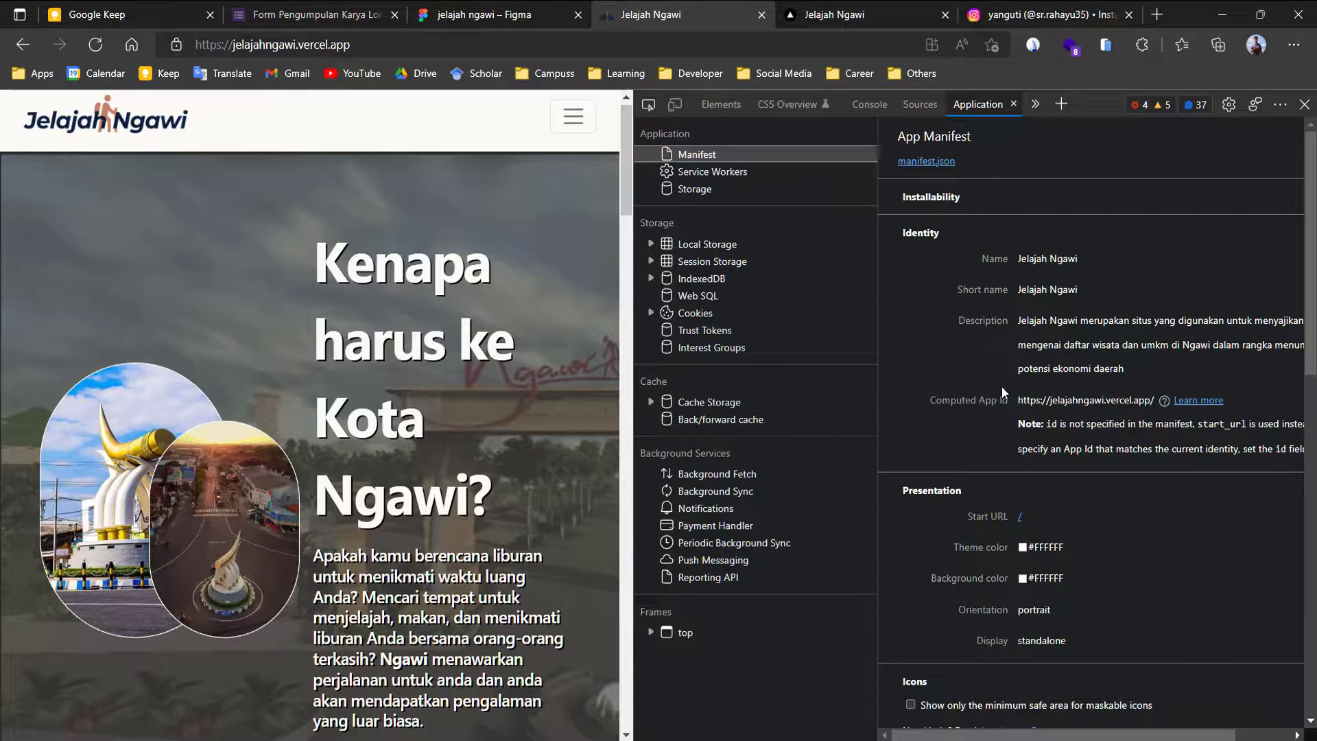
scroll(1001, 386, down, 2)
scroll(1001, 385, down, 5)
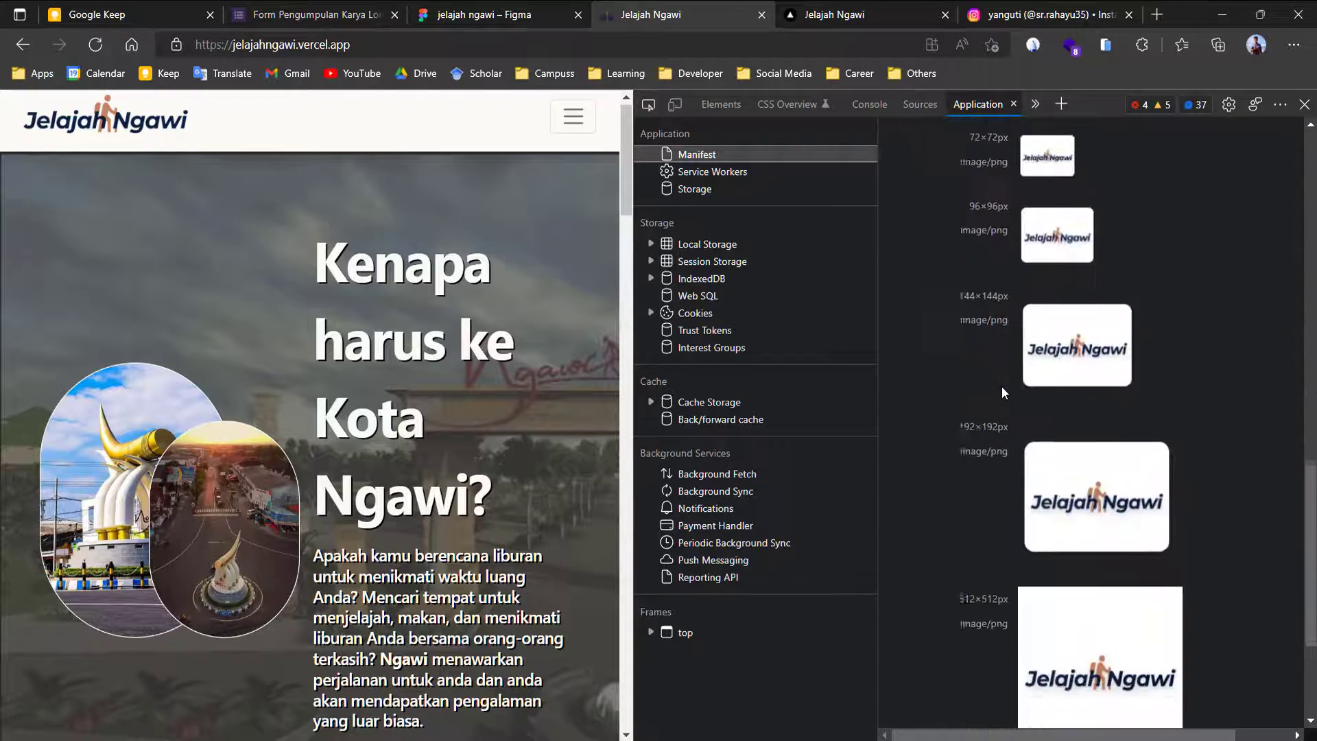
scroll(1001, 386, up, 15)
Check the site's service worker and storage usage, including its IndexedDB databases.
click(726, 177)
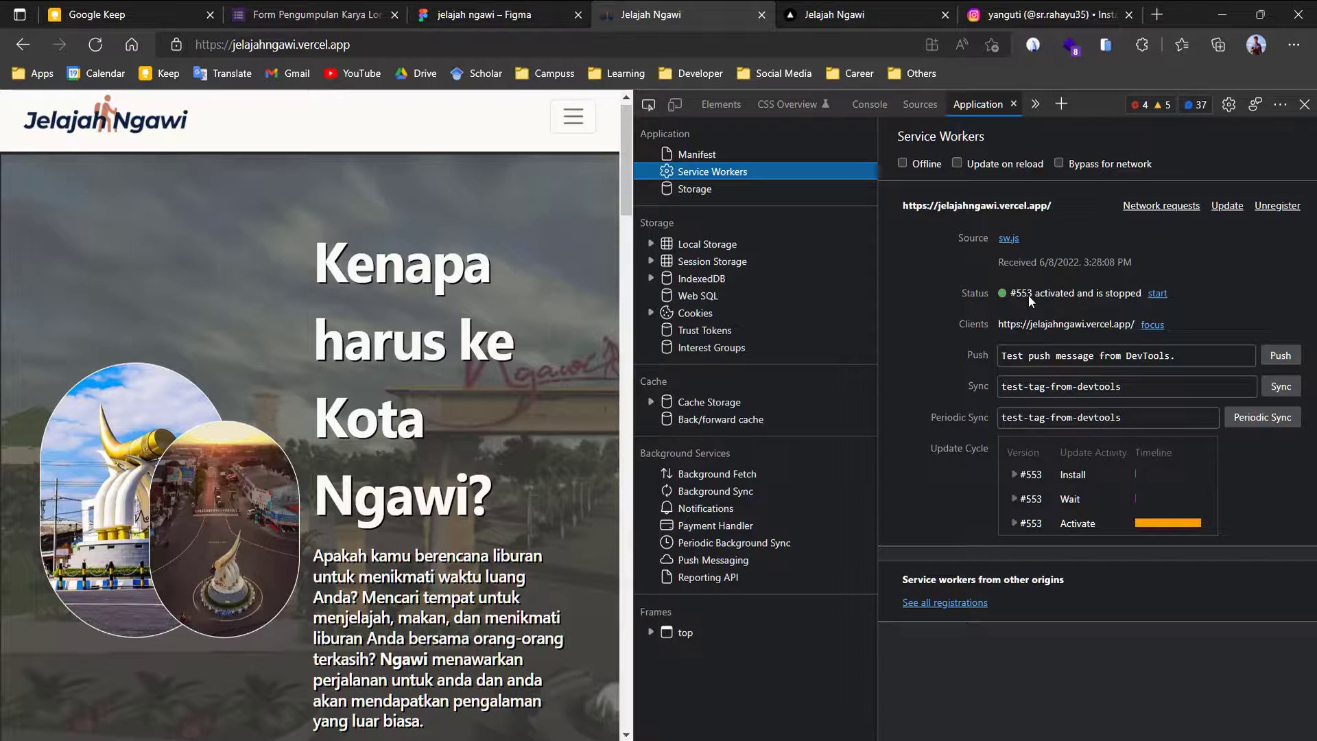
click(722, 186)
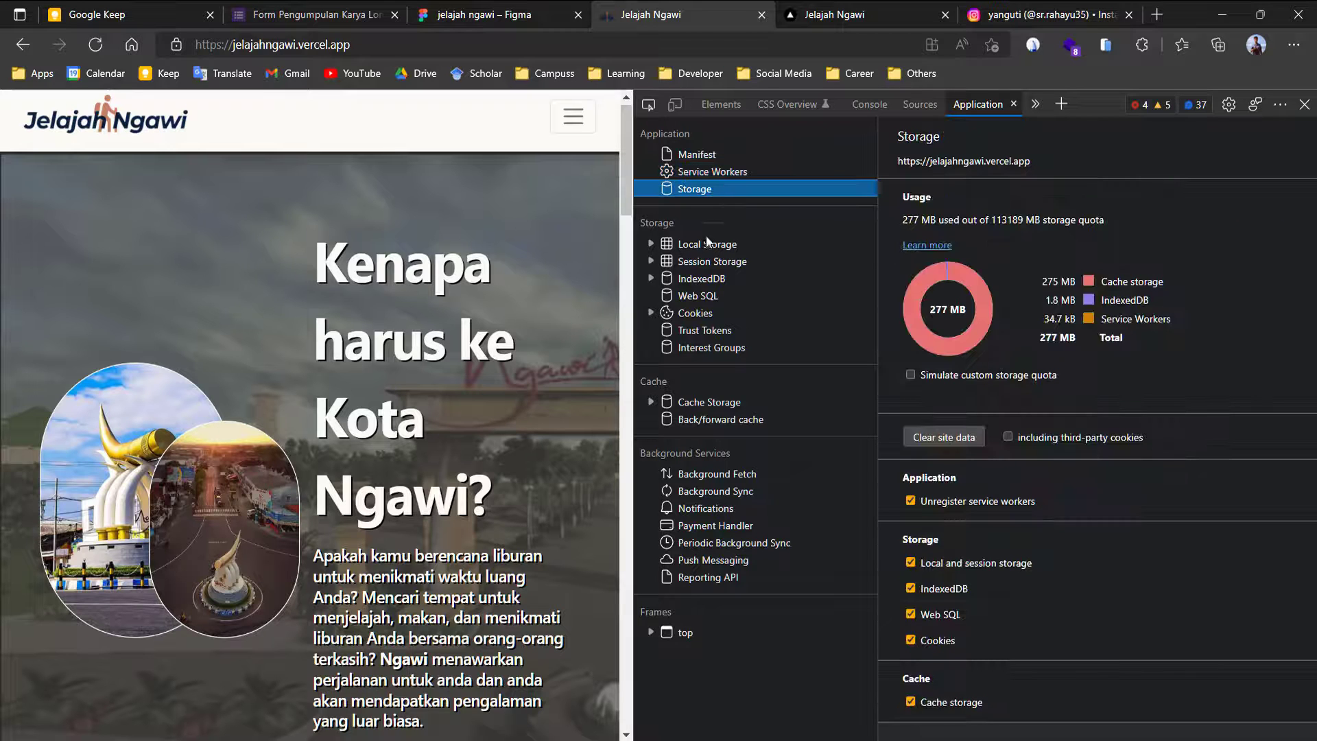
click(649, 278)
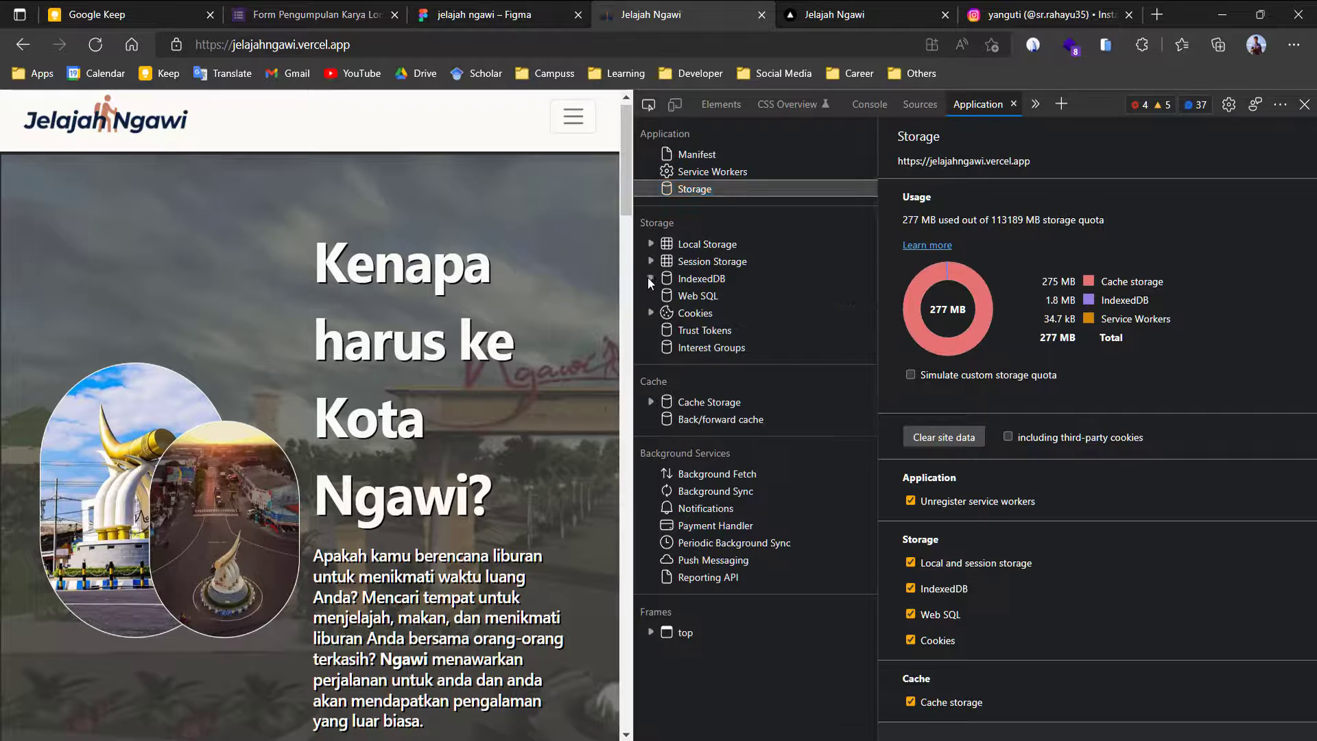
Look through the site's Cache Storage, including the start-url, workbox-precache-v2, google-fonts-stylesheets, google-fonts-webfonts and next-data caches.
click(648, 436)
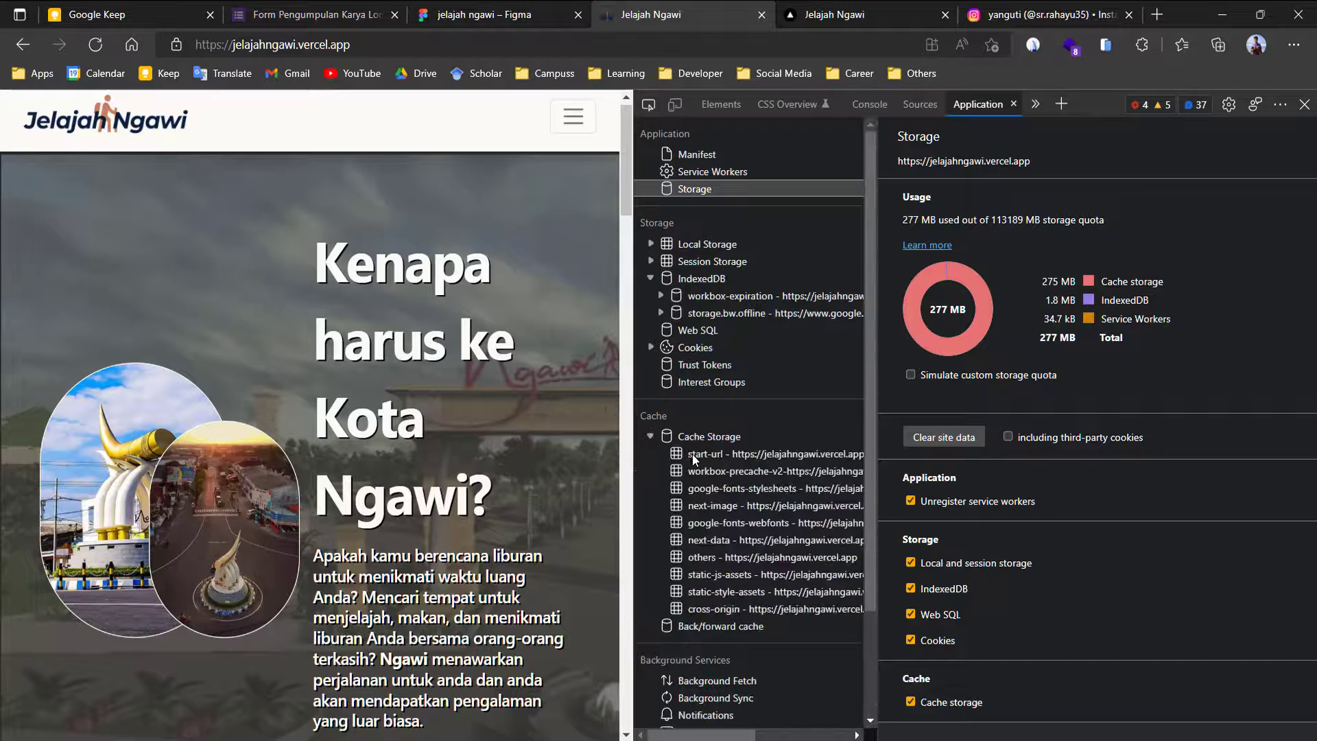
click(694, 456)
click(696, 472)
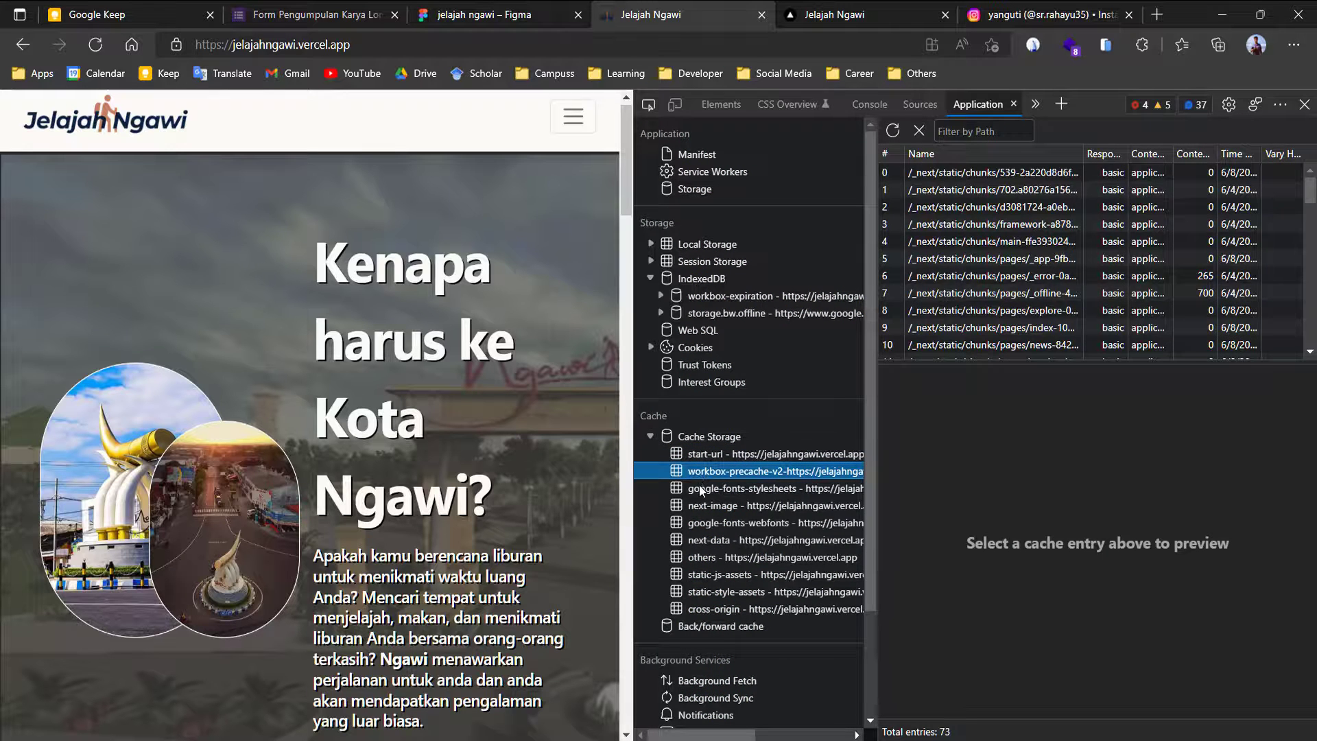
click(701, 488)
click(706, 523)
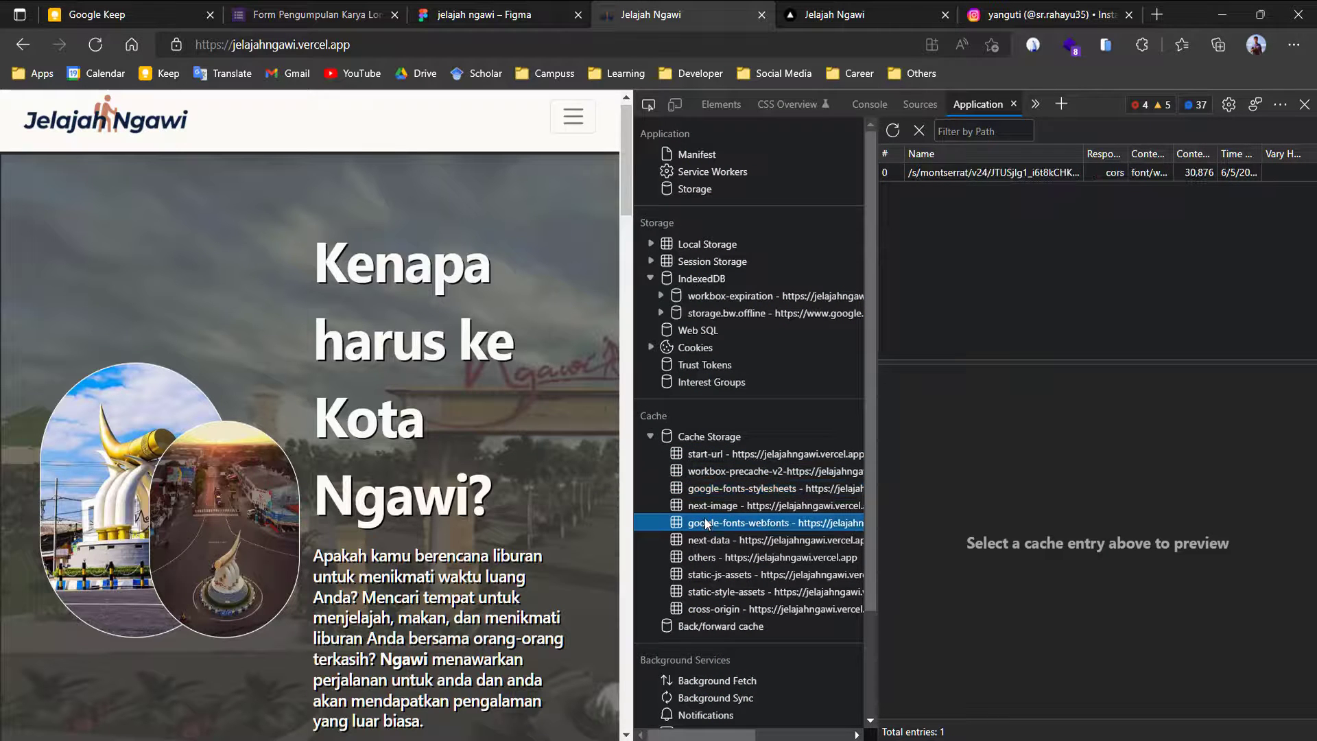
click(705, 538)
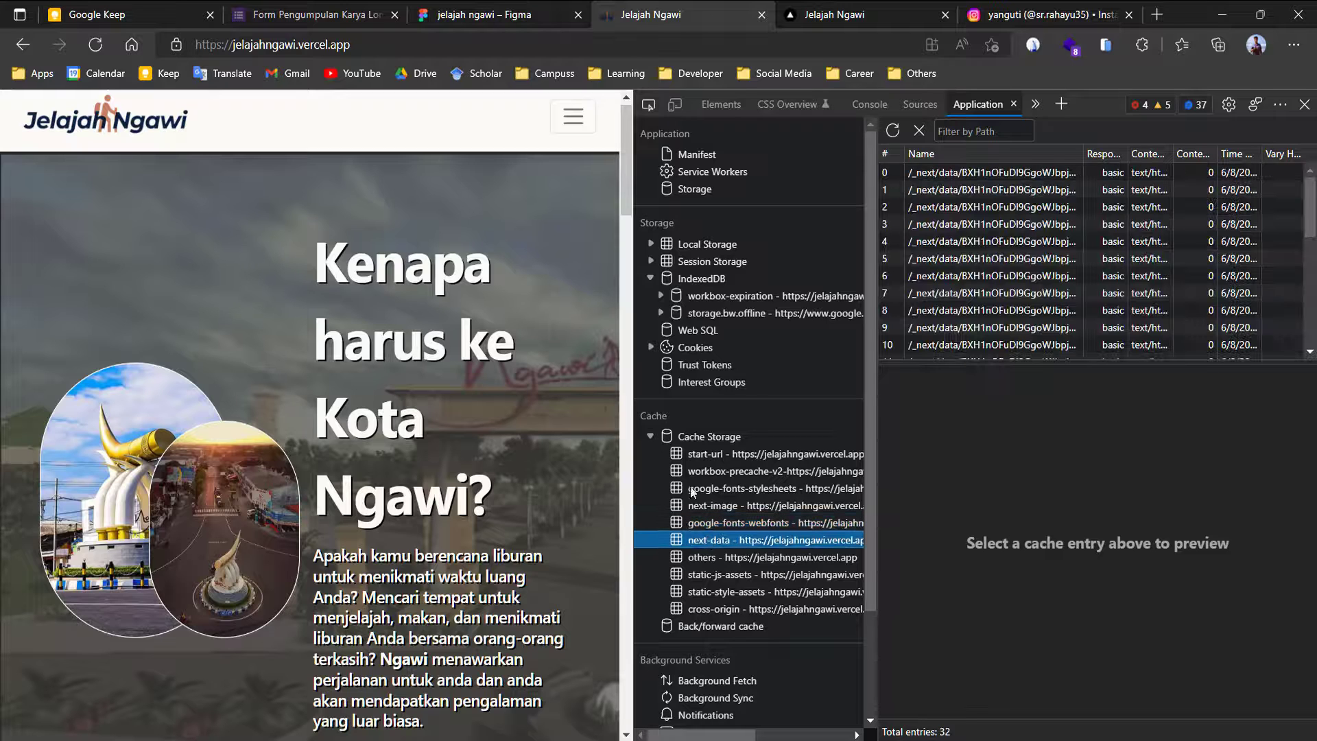
View the site's app installation prompt without installing it, and close the developer tools.
click(798, 51)
click(798, 51)
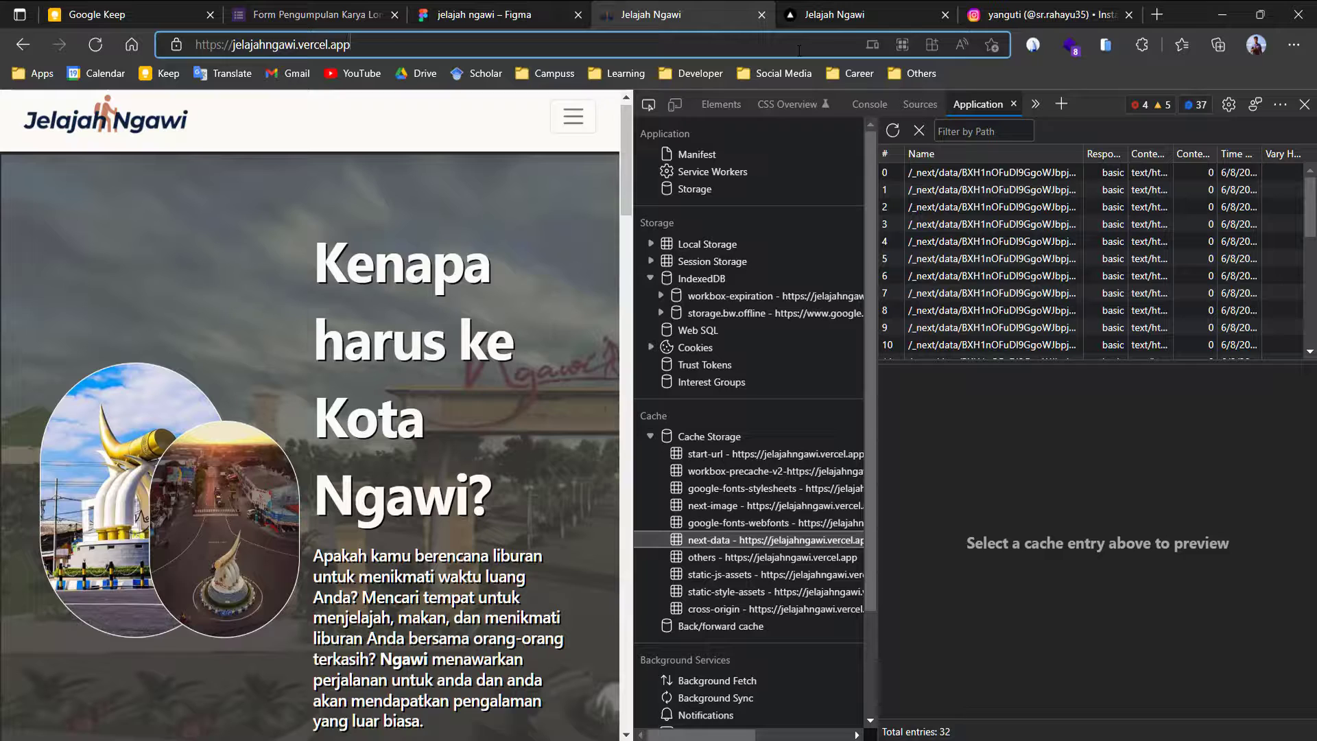
click(932, 46)
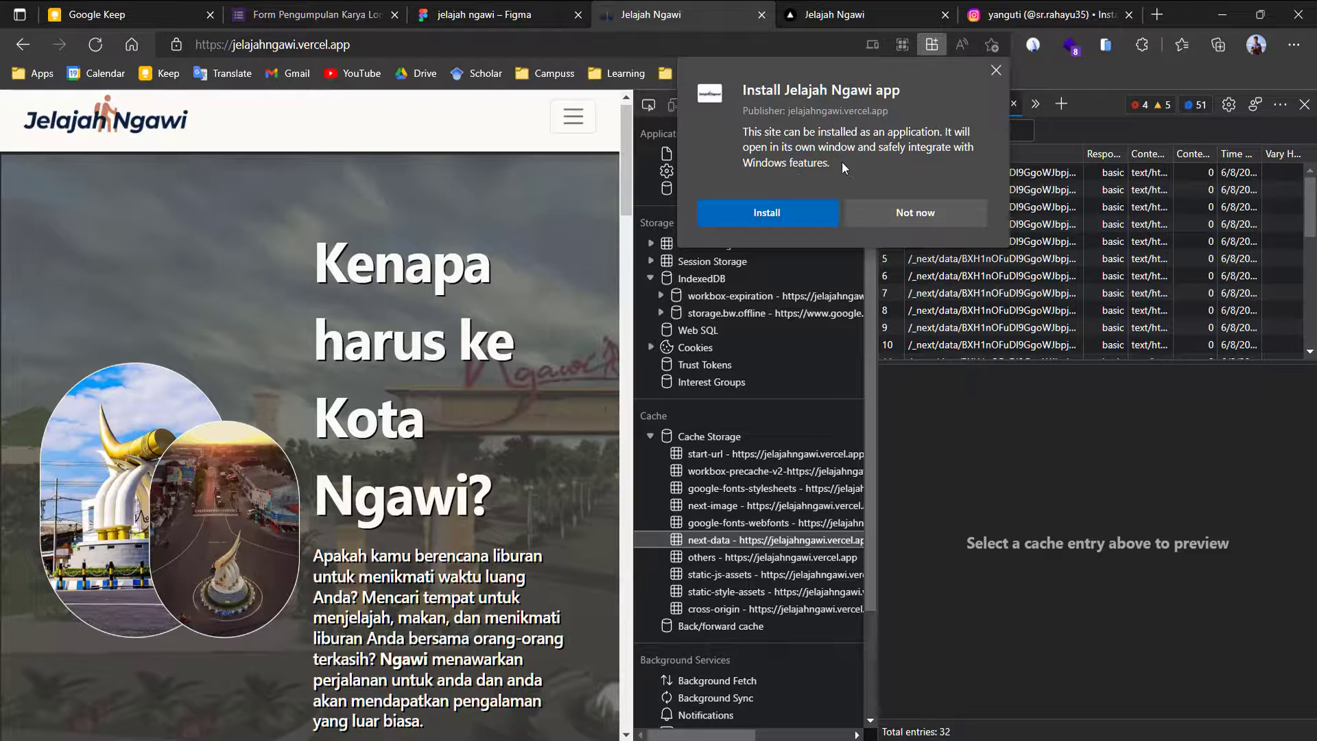
click(994, 71)
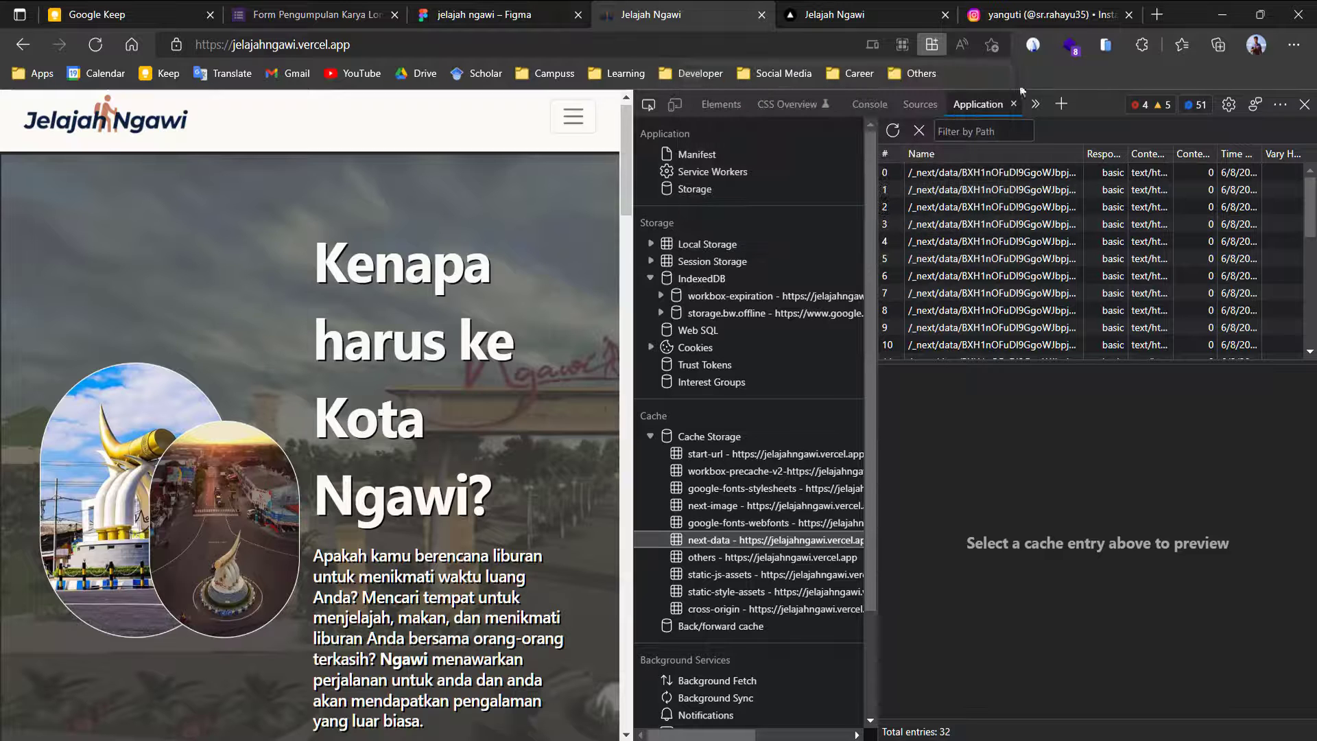
key(F12)
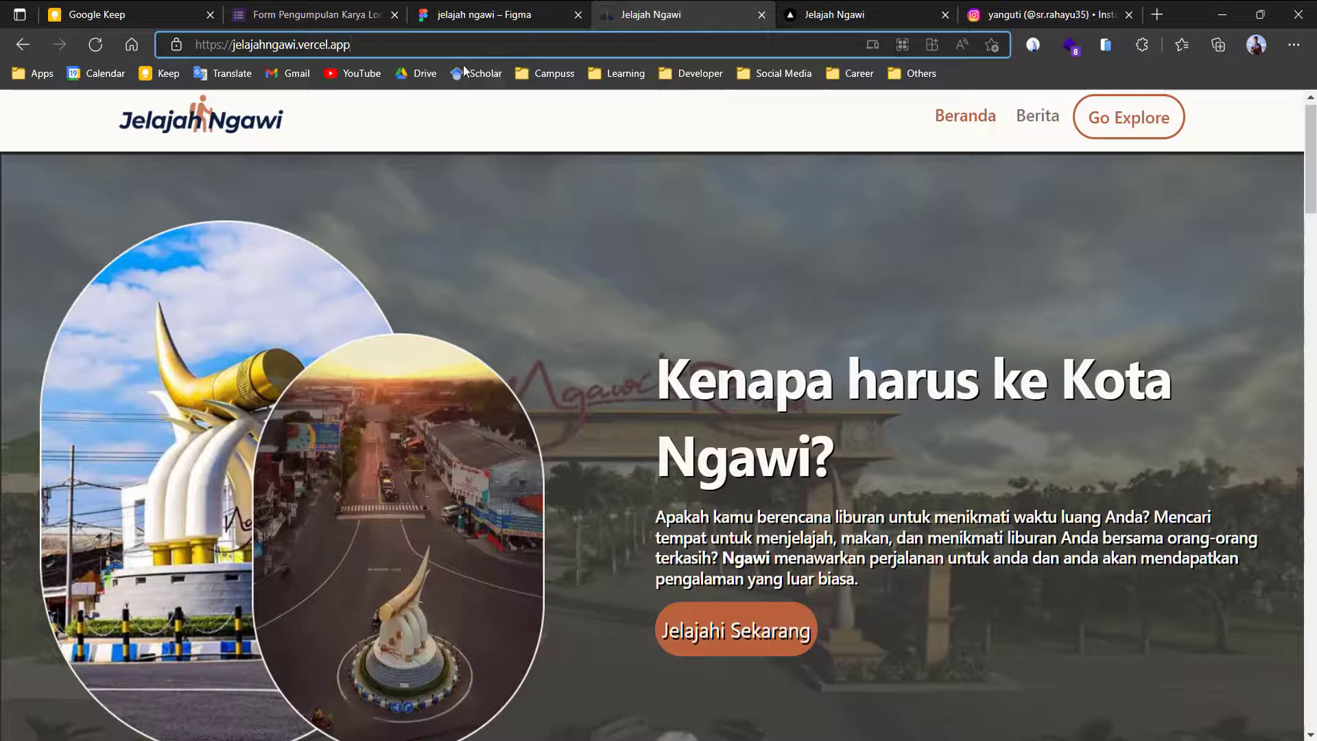
key(ctrl+a)
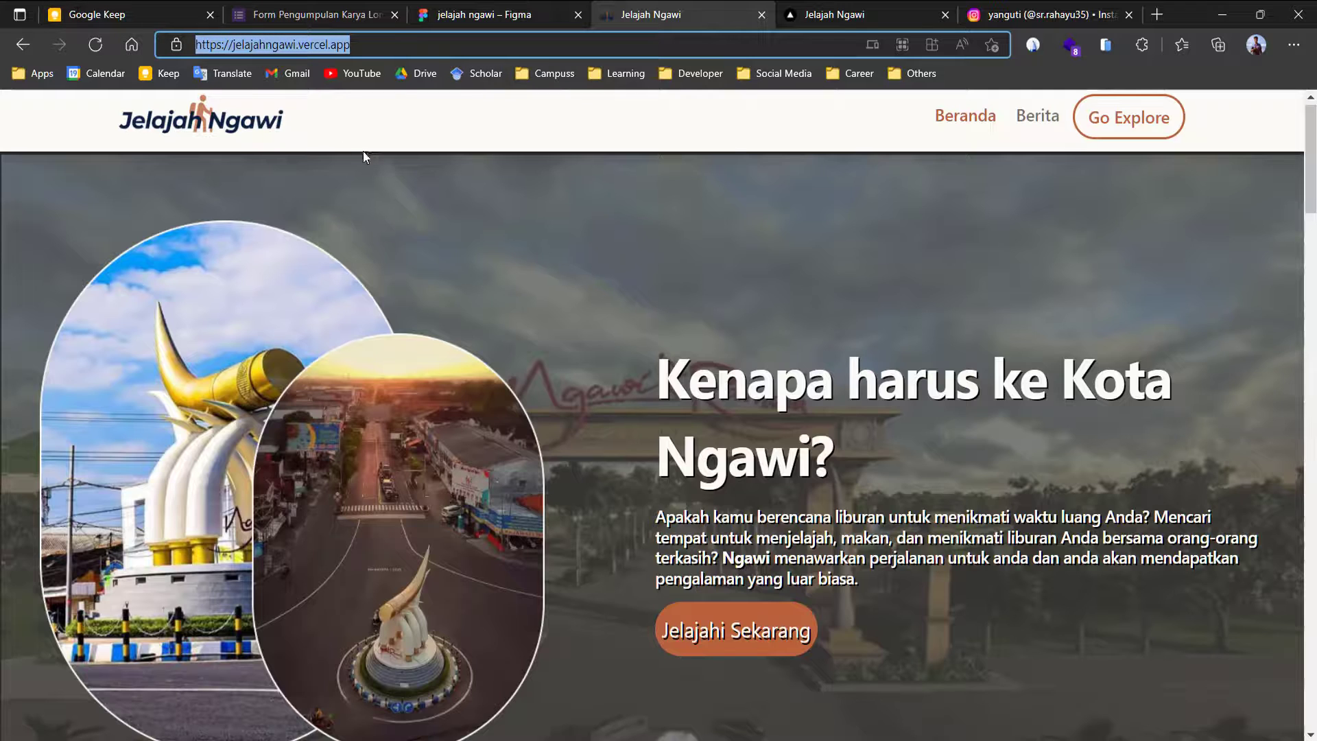
click(417, 52)
key(ctrl+shift+Left)
key(ctrl+shift+Left)
key(ctrl+shift+Left)
key(ctrl+shift+Left)
click(364, 49)
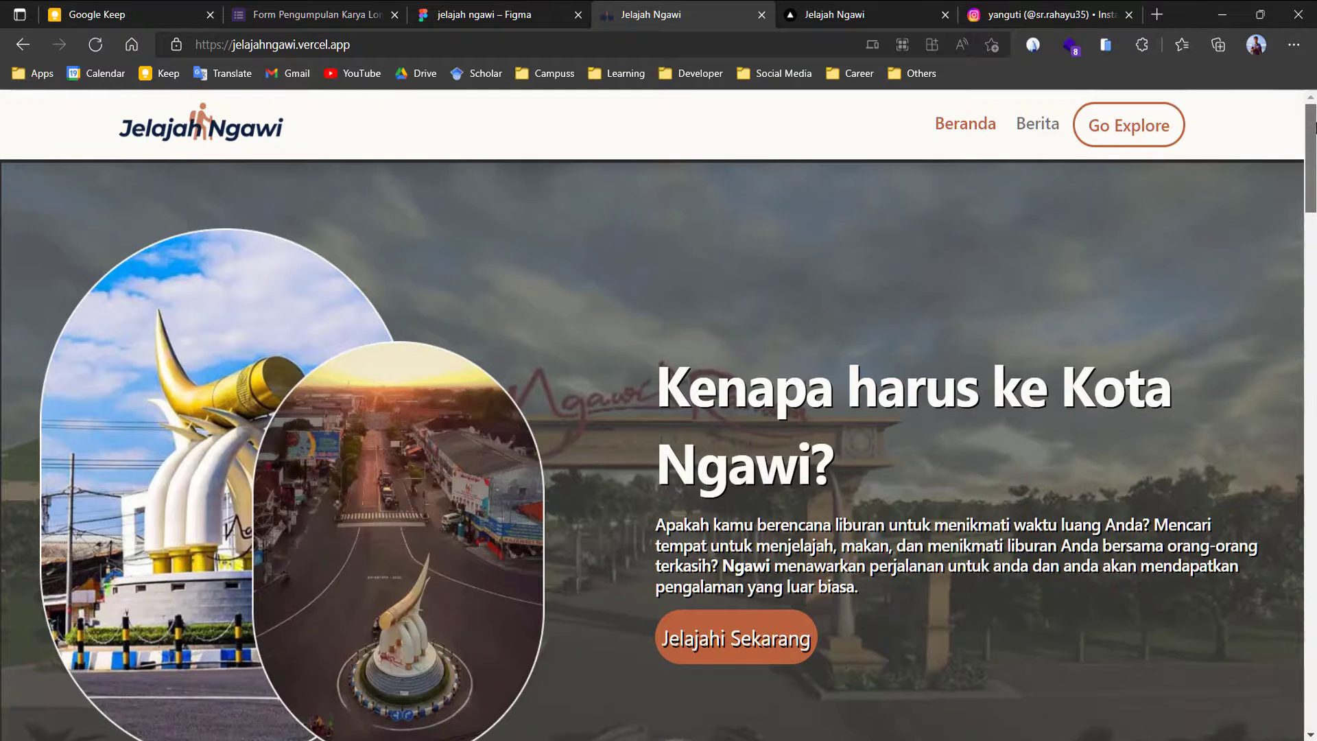
drag(1315, 175, 1315, 177)
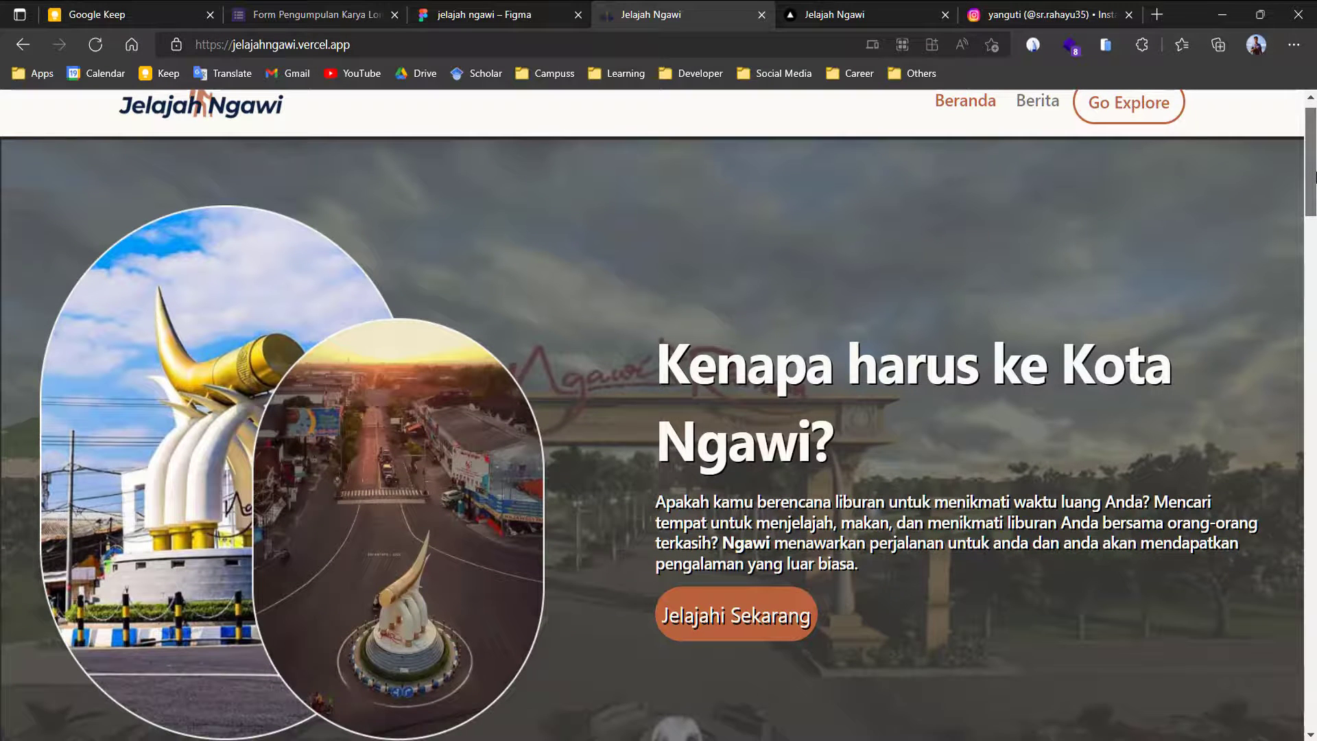
scroll(1231, 206, up, 1)
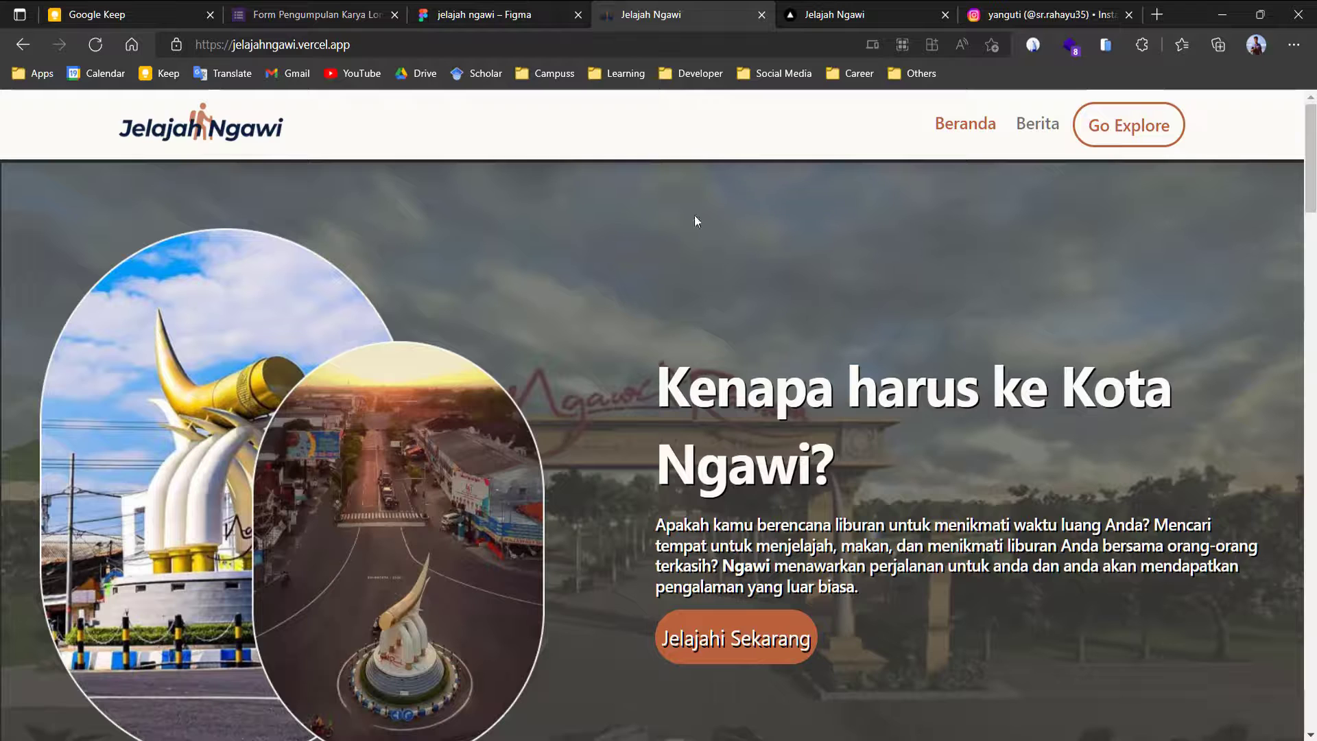
drag(351, 44, 195, 45)
click(386, 44)
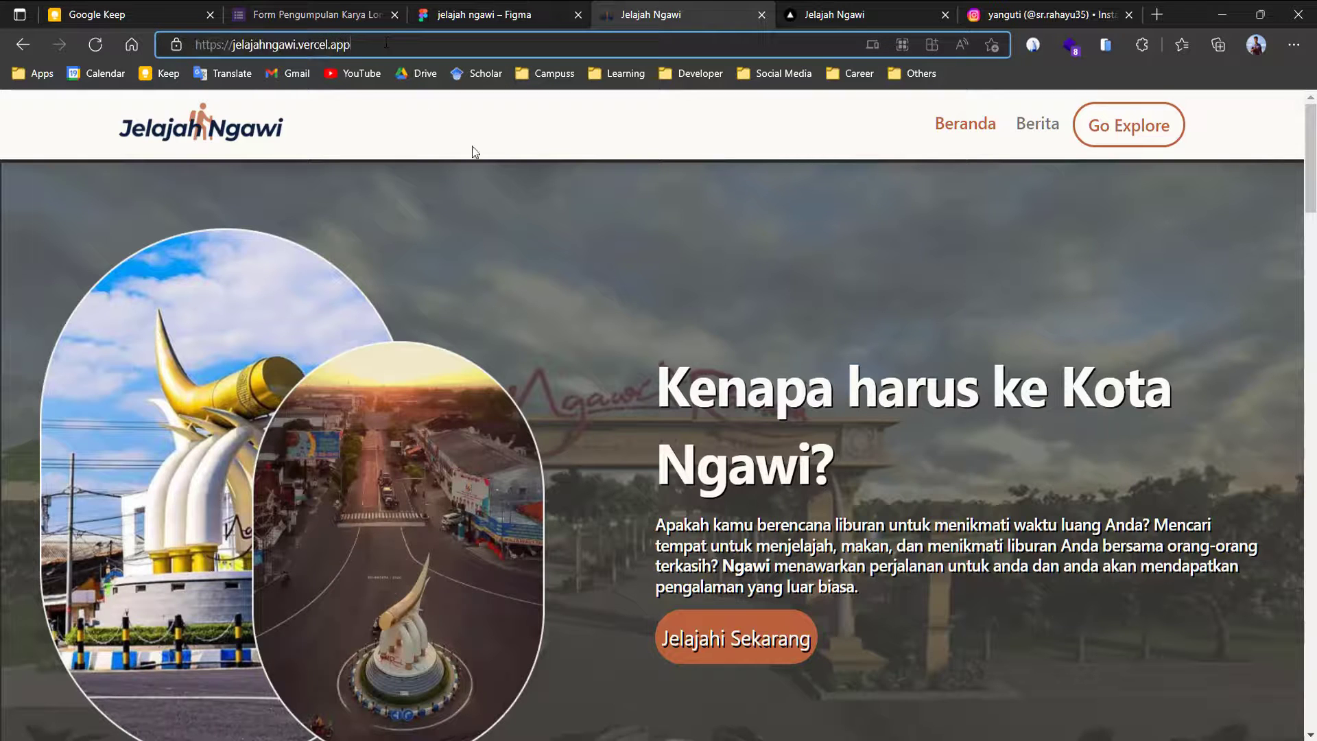
click(538, 165)
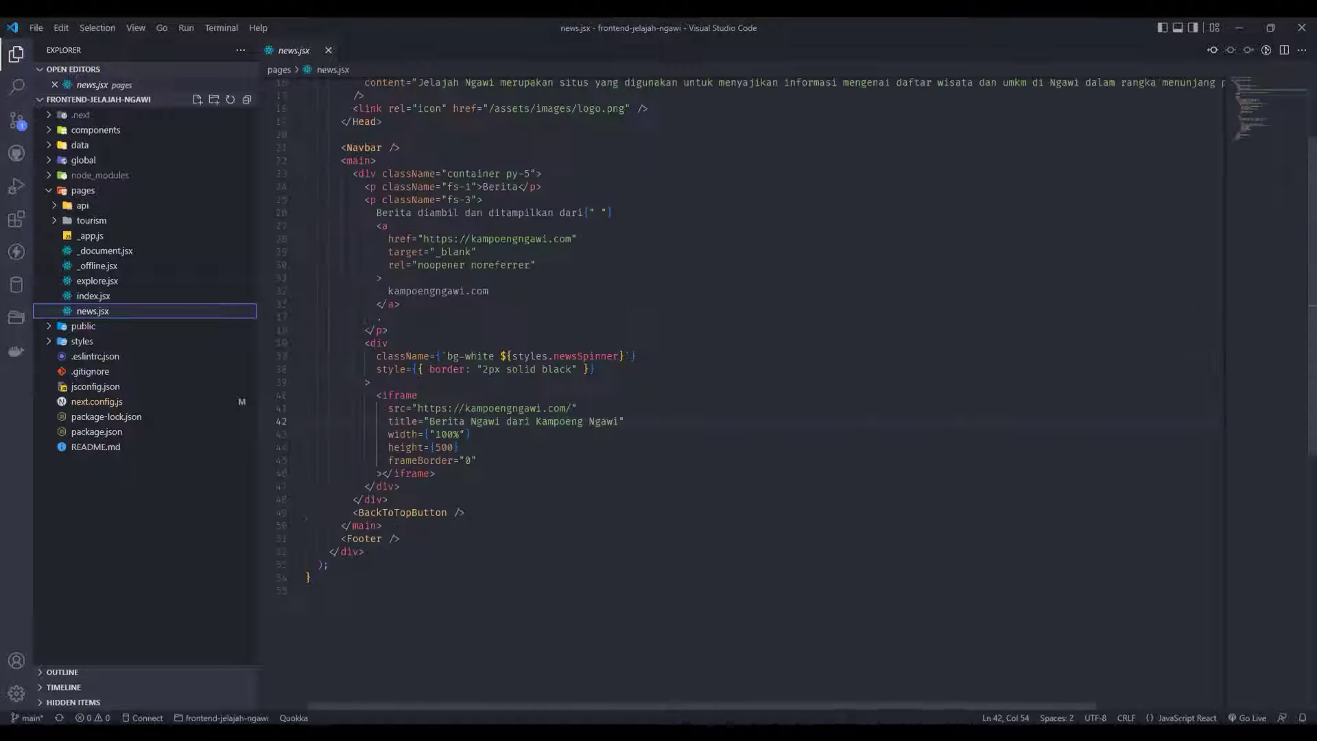
Switch to Visual Studio Code and look through _app.js, _document.jsx and data/tourism.js in the frontend-jelajah-ngawi project.
click(90, 235)
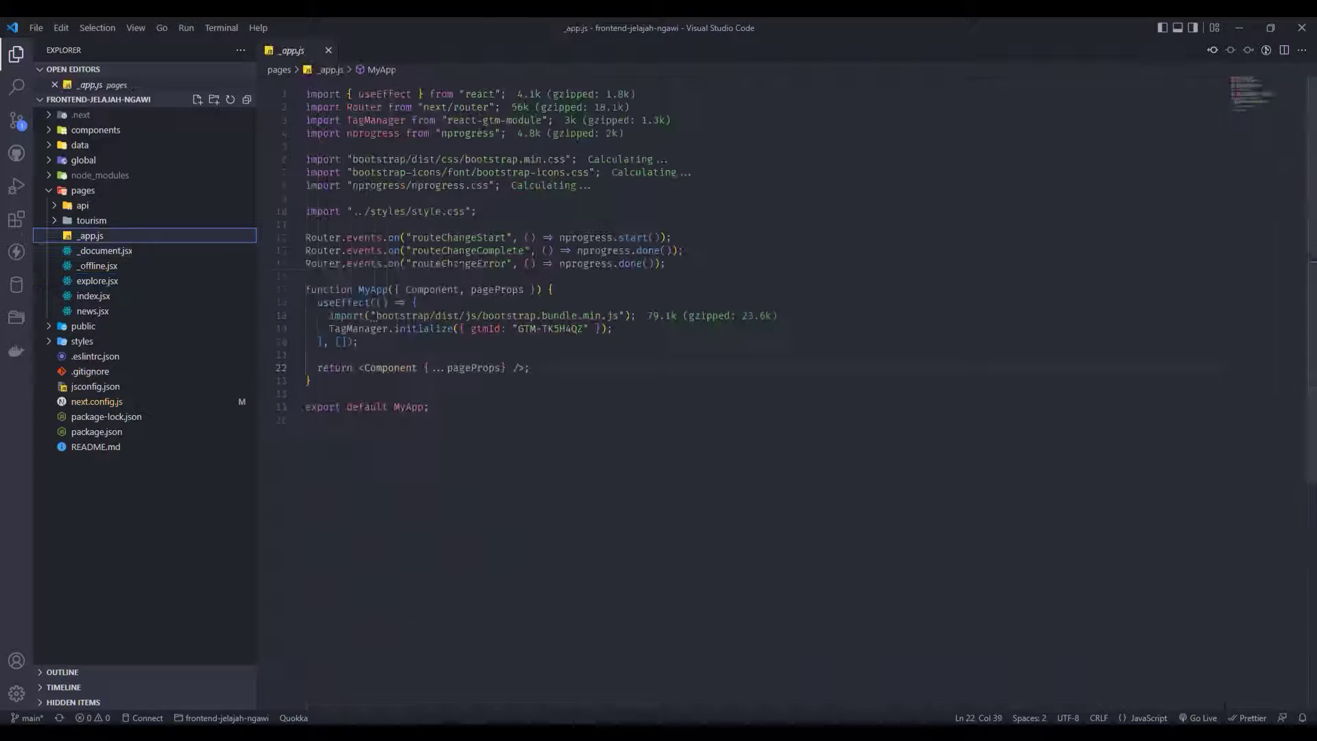
click(104, 251)
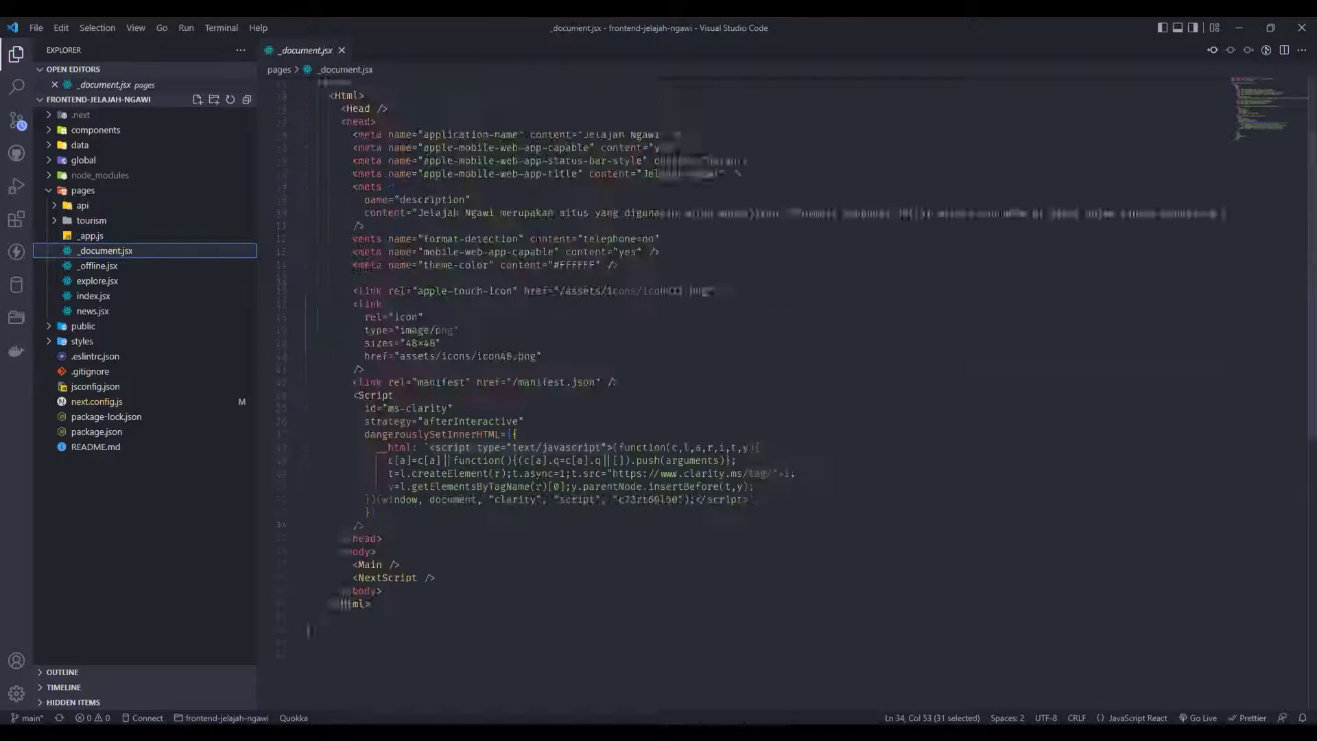
click(79, 145)
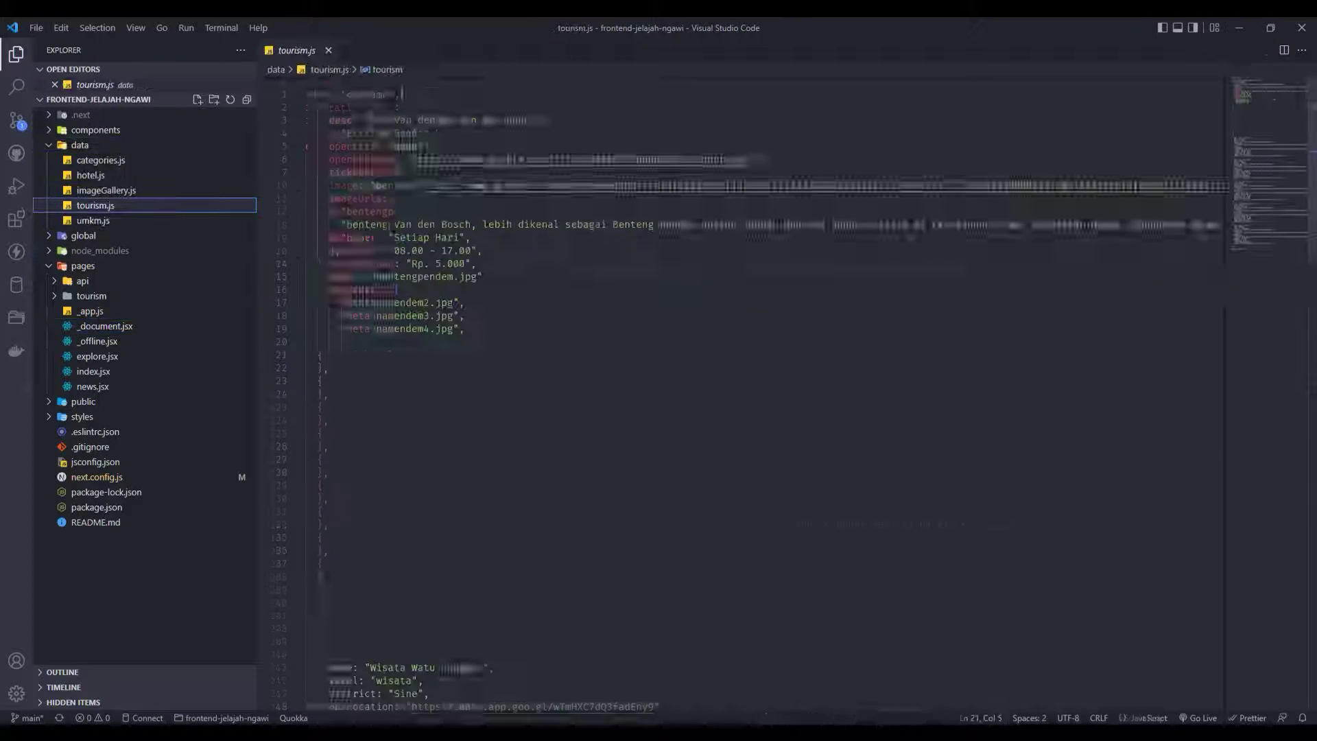
scroll(418, 240, down, 20)
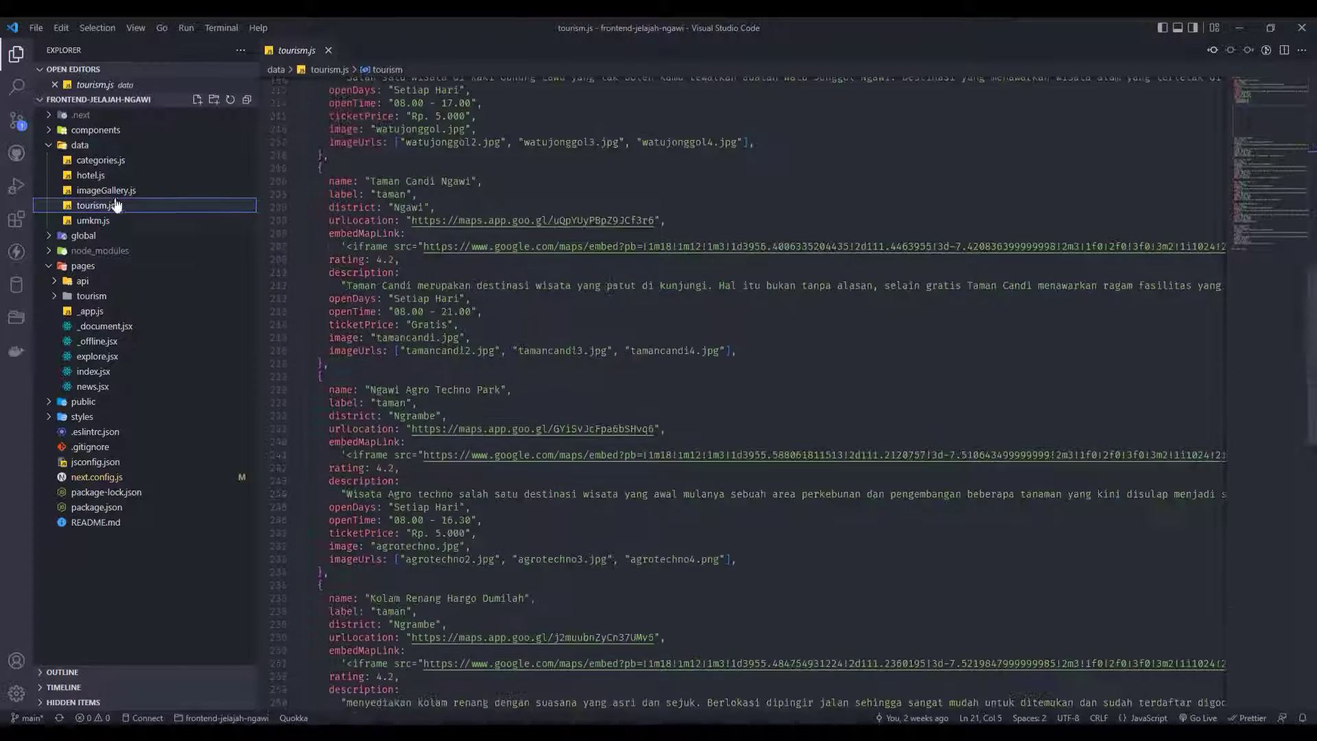